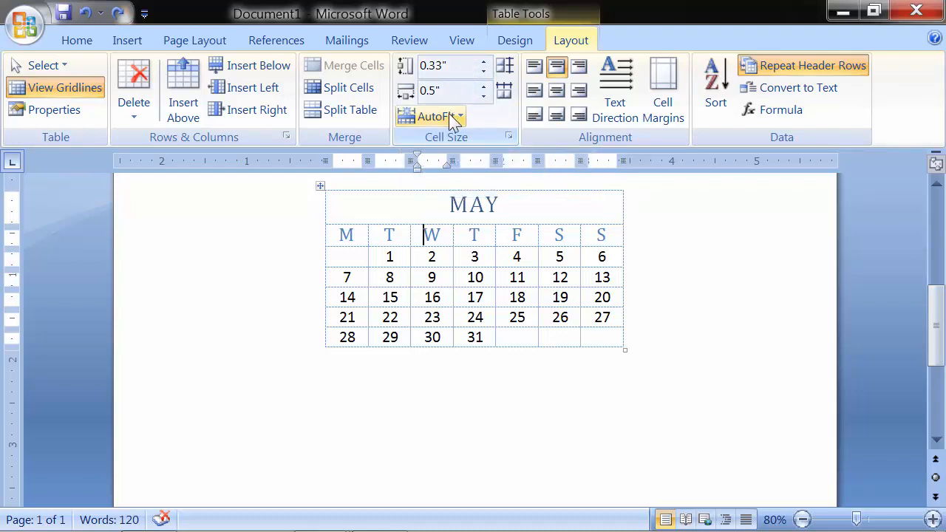
{"action": "left_click", "coordinate": [449, 116]}
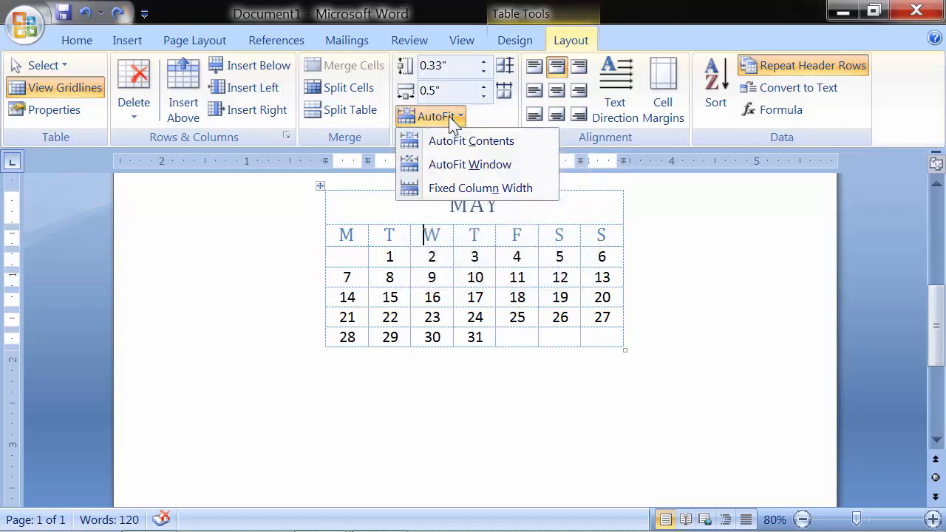
{"action": "left_click", "coordinate": [449, 116]}
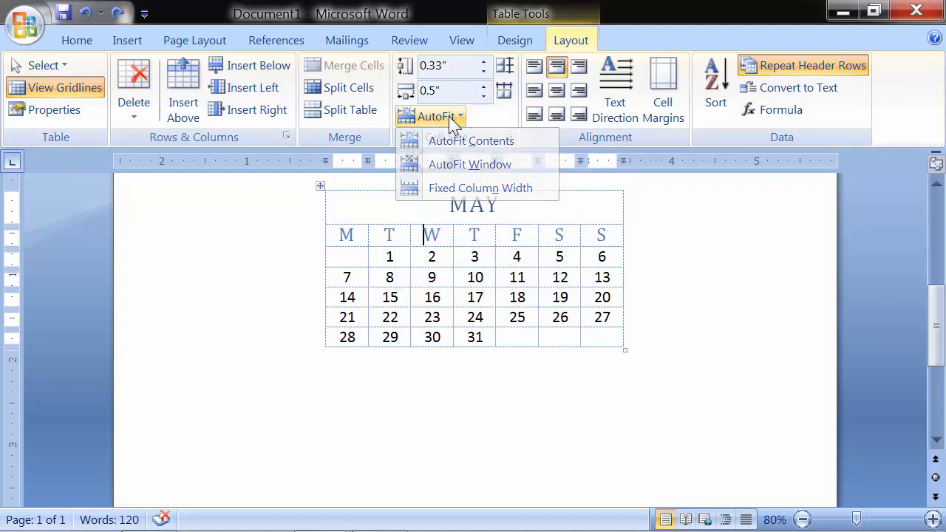
{"action": "left_click", "coordinate": [443, 204]}
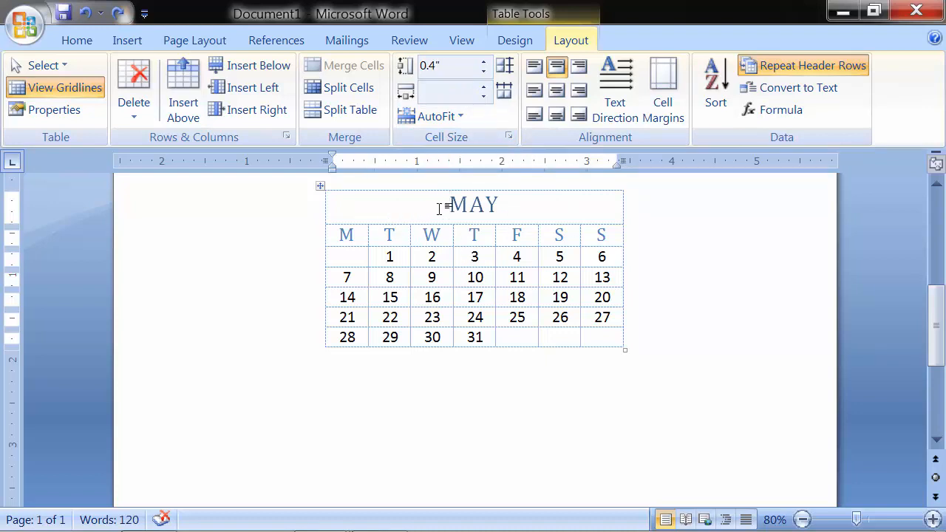
- Increase the height of the MAY title row to 0.8"
{"action": "left_click_drag", "start_coordinate": [449, 202], "coordinate": [551, 213]}
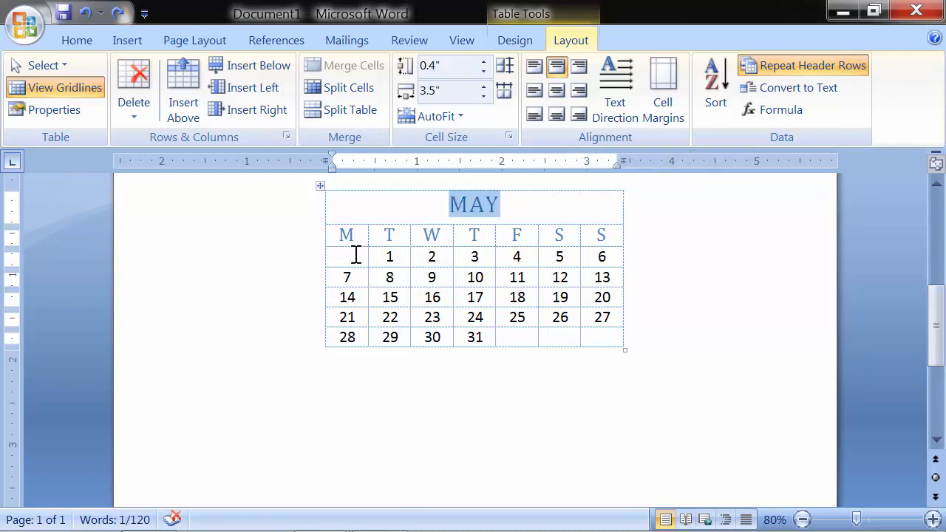
{"action": "left_click", "coordinate": [377, 216]}
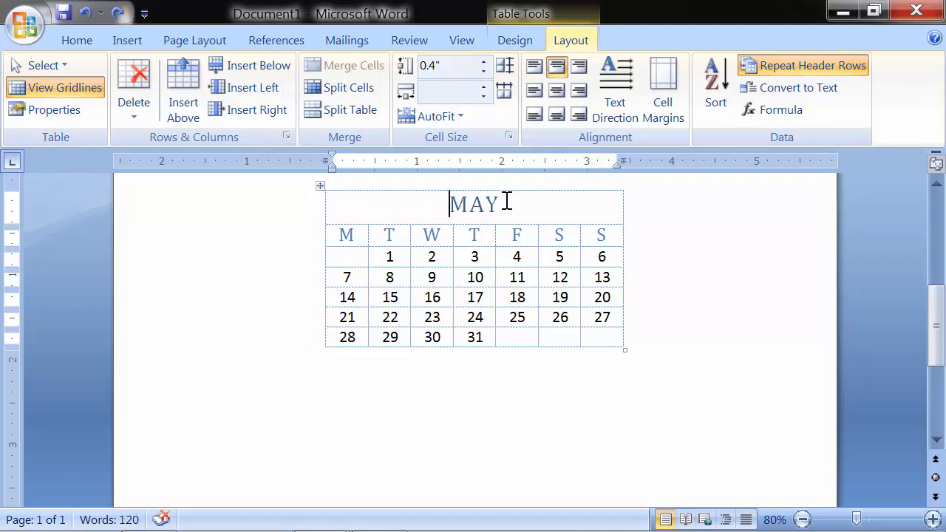
{"action": "left_click", "coordinate": [484, 65]}
{"action": "left_click", "coordinate": [485, 65]}
{"action": "left_click", "coordinate": [484, 65]}
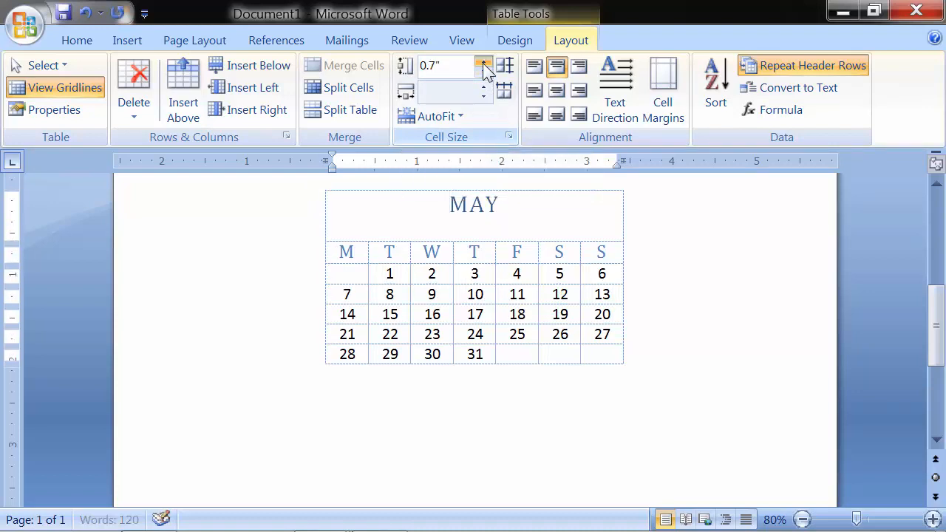
{"action": "left_click", "coordinate": [485, 65]}
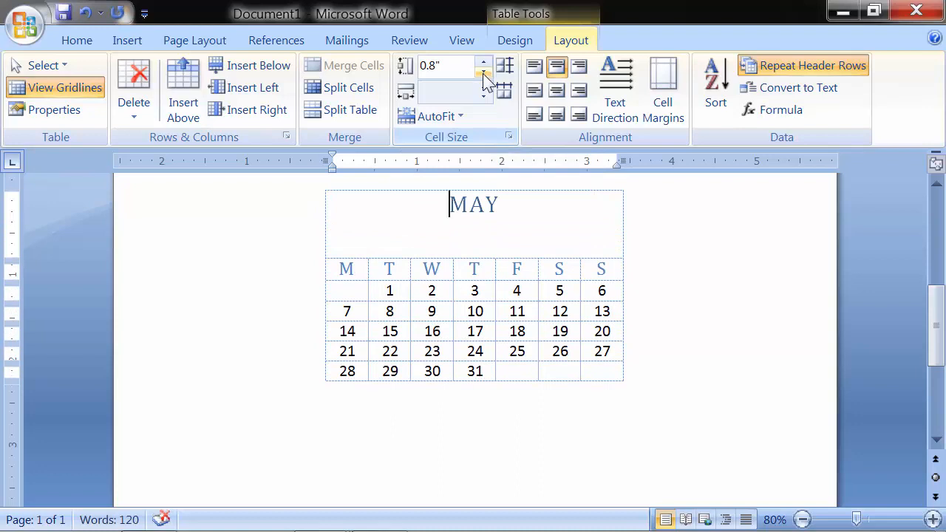
- Reduce the height of the MAY title row to 0.4"
{"action": "left_click", "coordinate": [484, 74]}
{"action": "left_click", "coordinate": [484, 74]}
{"action": "left_click", "coordinate": [484, 73]}
{"action": "left_click", "coordinate": [484, 73]}
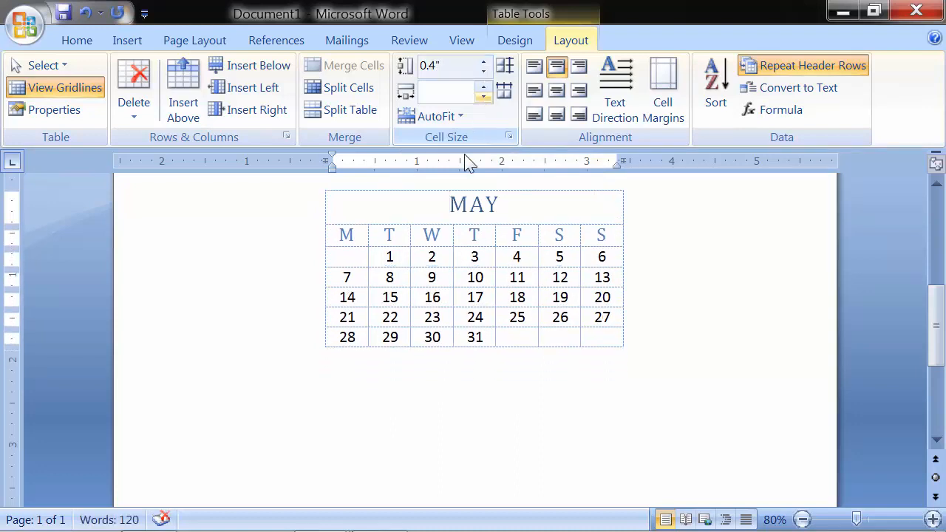
- Try to change the cell width across the whole calendar table, including the title row, and undo it
{"action": "left_click_drag", "start_coordinate": [351, 209], "coordinate": [564, 332]}
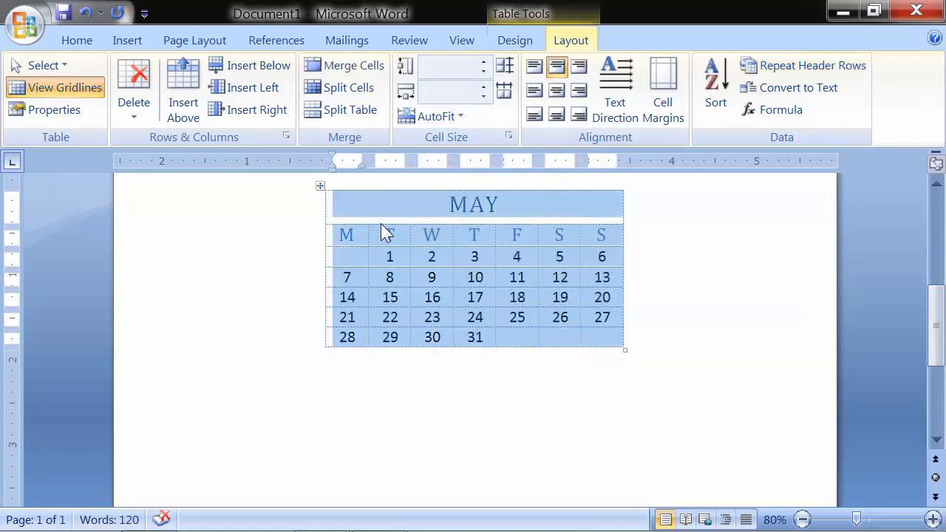
{"action": "left_click", "coordinate": [485, 92]}
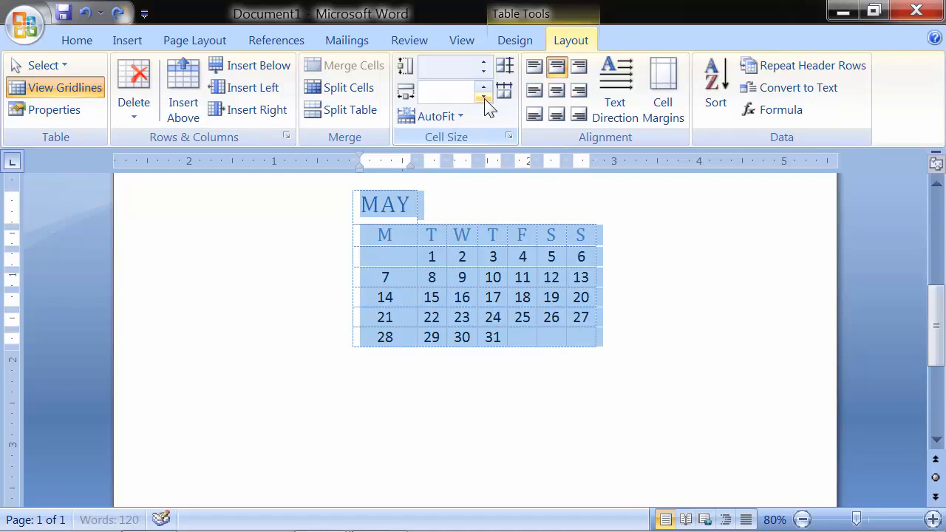
{"action": "left_click", "coordinate": [493, 223]}
{"action": "key", "text": "ctrl+a"}
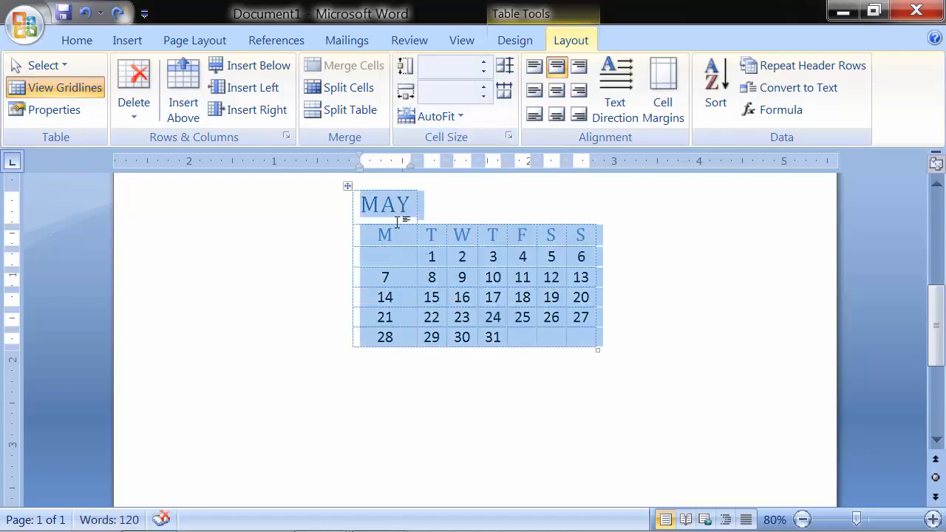
{"action": "left_click", "coordinate": [393, 238]}
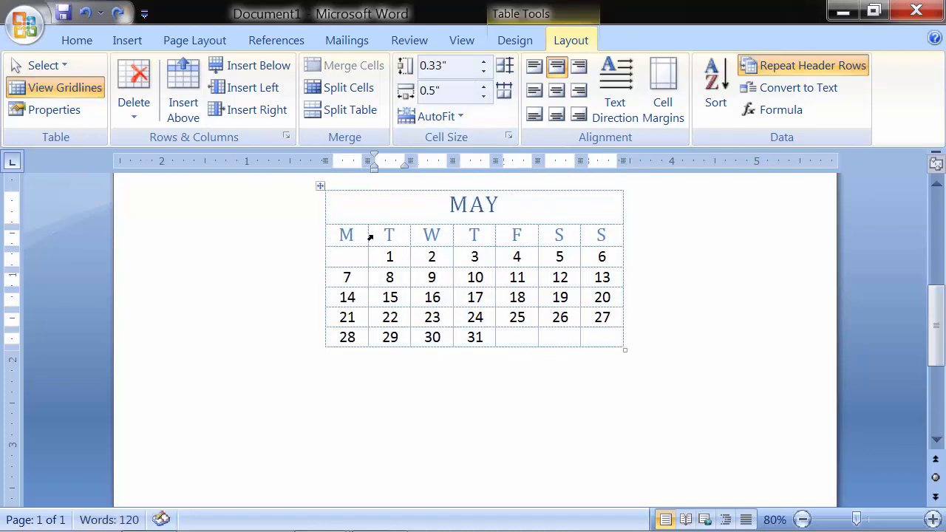
- Widen the weekday and date columns below the title row to 0.7", and return their width to 0.5"
{"action": "left_click_drag", "start_coordinate": [360, 235], "coordinate": [600, 334]}
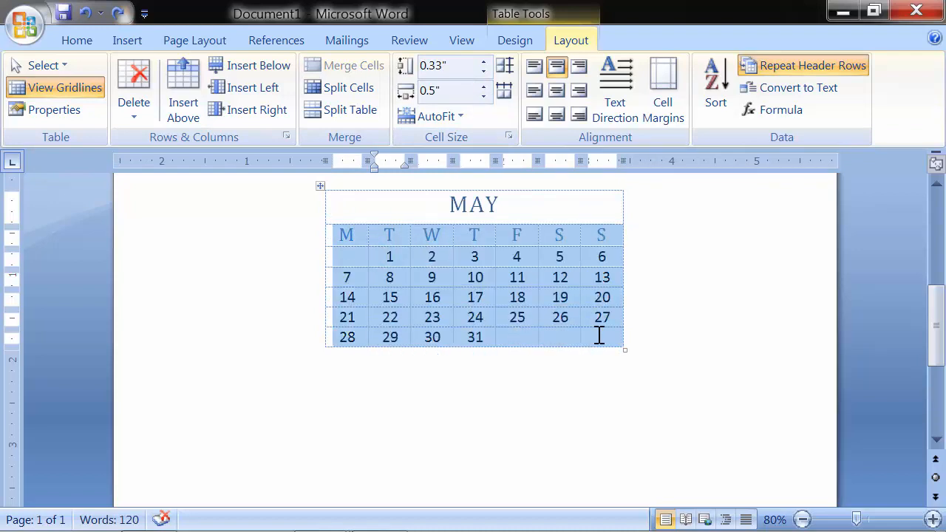
{"action": "left_click", "coordinate": [484, 87]}
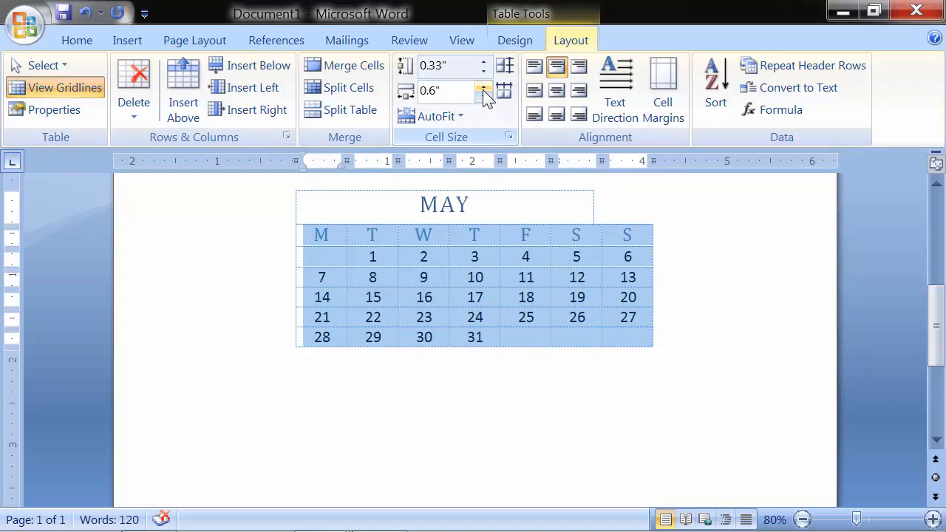
{"action": "left_click", "coordinate": [483, 87]}
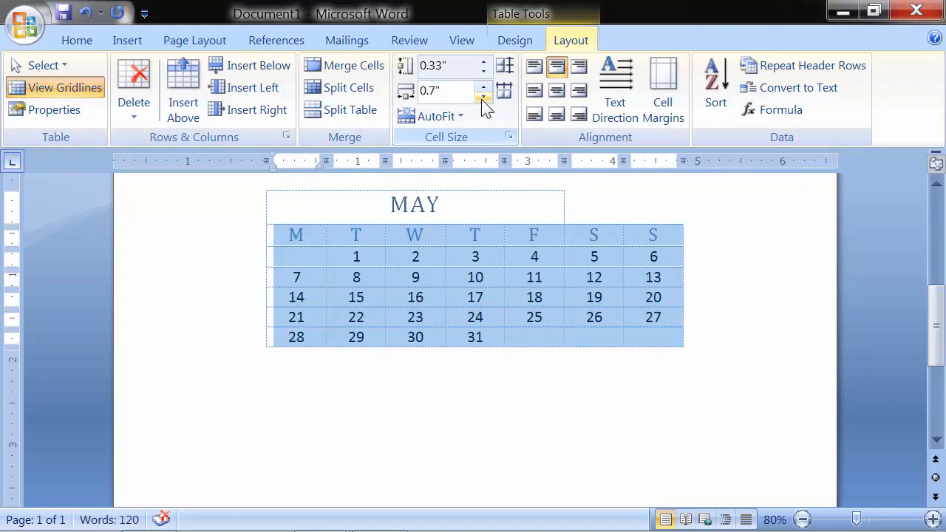
{"action": "left_click", "coordinate": [483, 97]}
{"action": "left_click", "coordinate": [484, 97]}
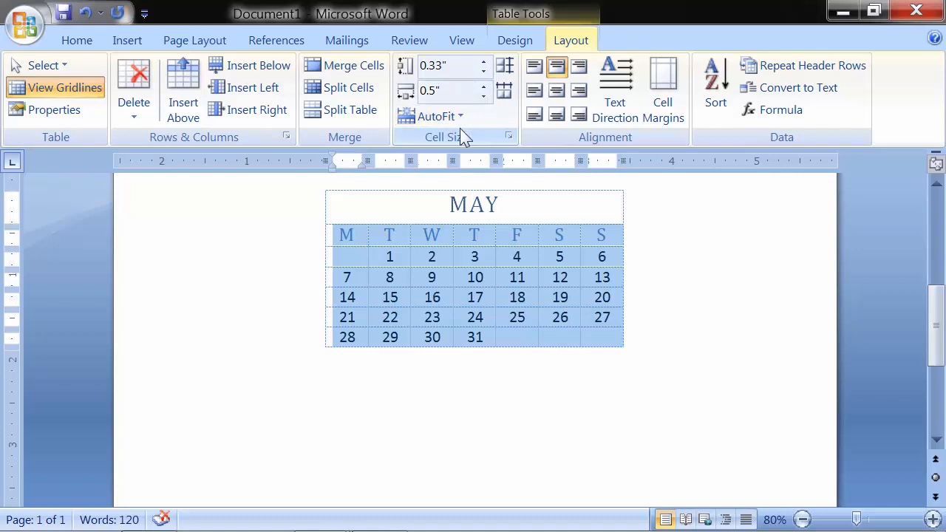
- Set the height of the selected weekday and date rows to 0.4"
{"action": "left_click", "coordinate": [486, 63]}
{"action": "left_click", "coordinate": [485, 63]}
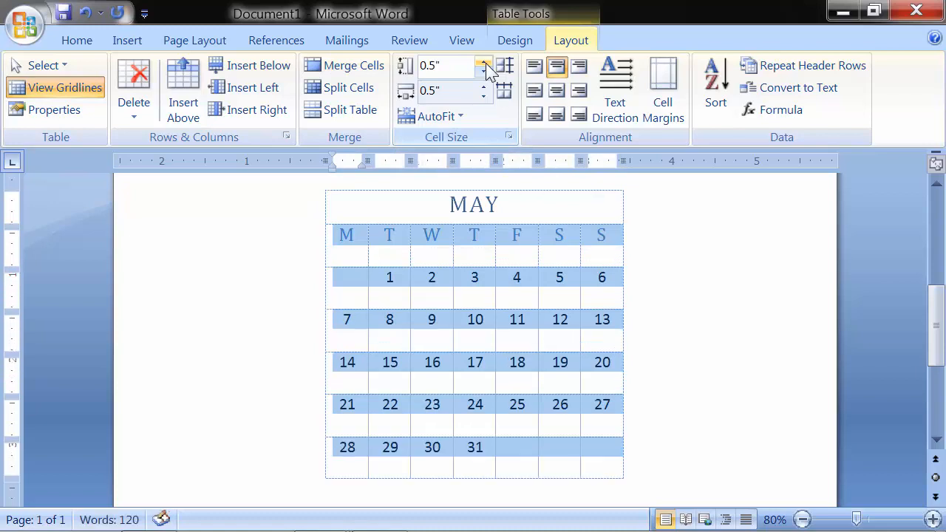
{"action": "left_click", "coordinate": [485, 63]}
{"action": "left_click", "coordinate": [486, 71]}
{"action": "left_click", "coordinate": [486, 71]}
{"action": "left_click", "coordinate": [486, 71]}
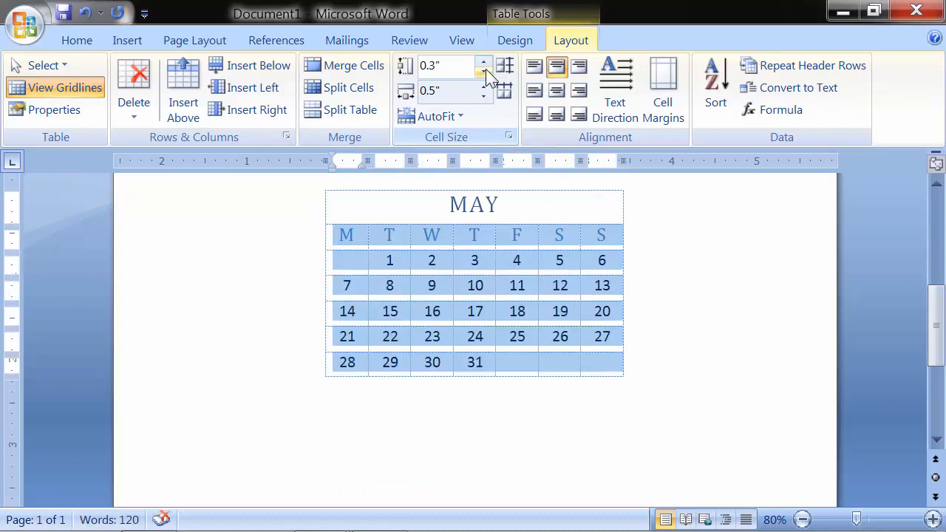
{"action": "left_click", "coordinate": [485, 63]}
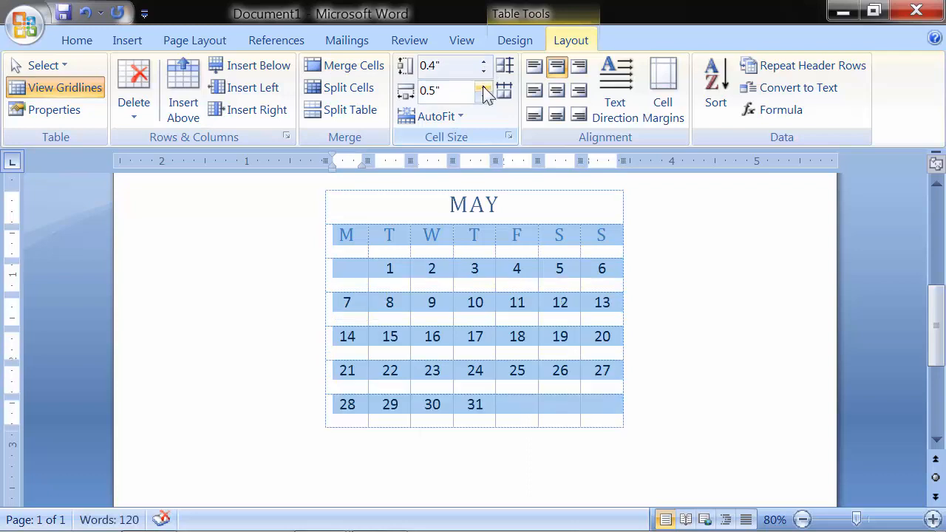
- Set the column width of the selected weekday and date cells to 0.6"
{"action": "left_click", "coordinate": [485, 86]}
{"action": "left_click", "coordinate": [485, 97]}
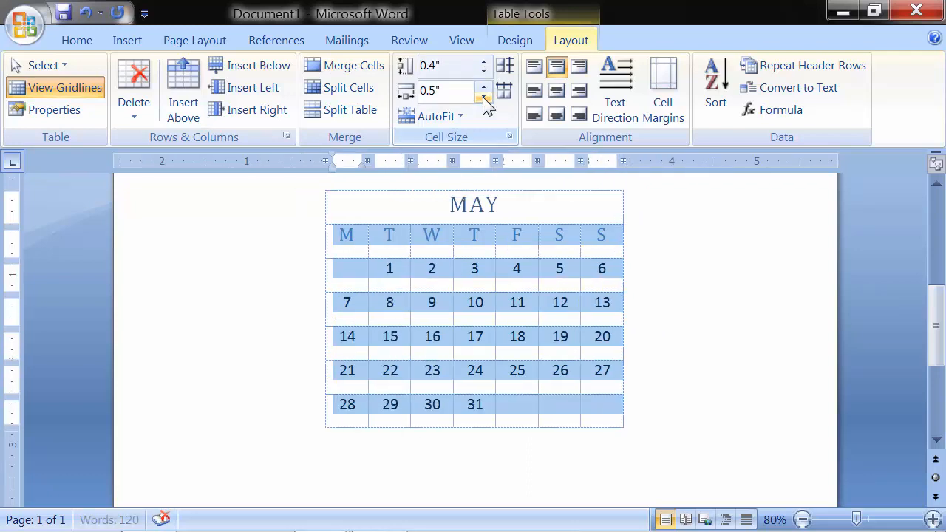
{"action": "left_click", "coordinate": [484, 85]}
{"action": "left_click", "coordinate": [486, 97]}
{"action": "left_click", "coordinate": [484, 86]}
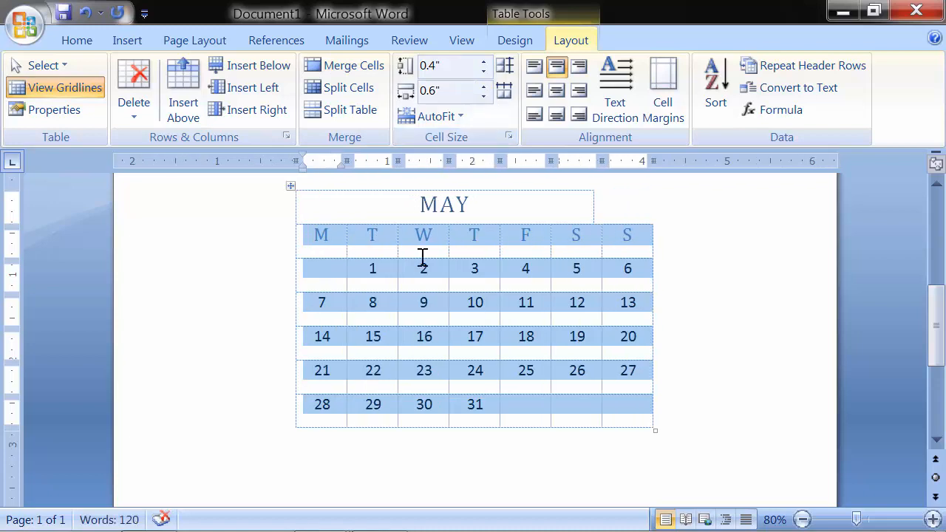
{"action": "left_click", "coordinate": [378, 208]}
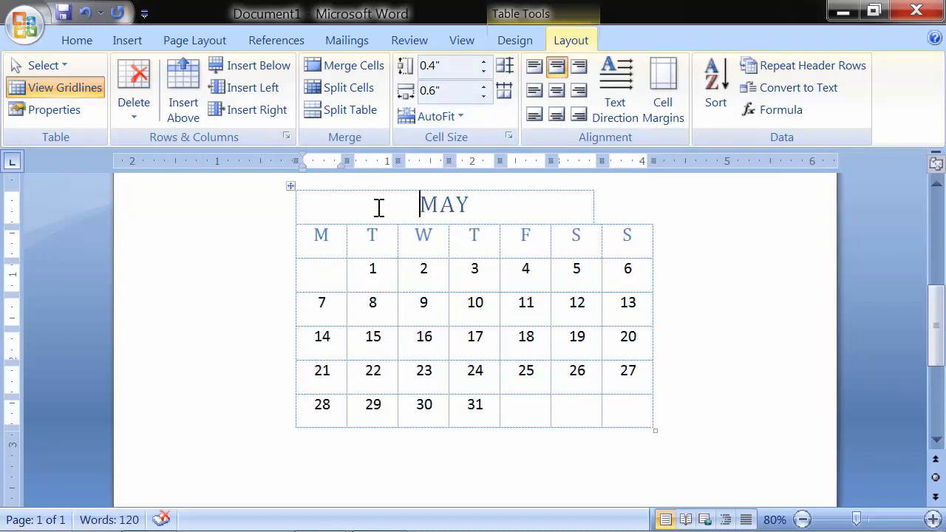
{"action": "left_click_drag", "start_coordinate": [379, 207], "coordinate": [630, 413]}
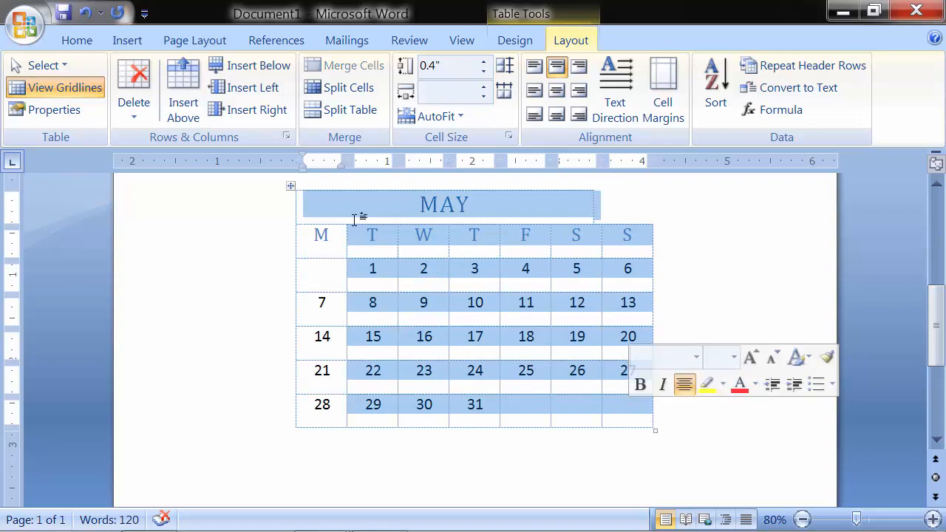
{"action": "left_click_drag", "start_coordinate": [338, 205], "coordinate": [629, 424]}
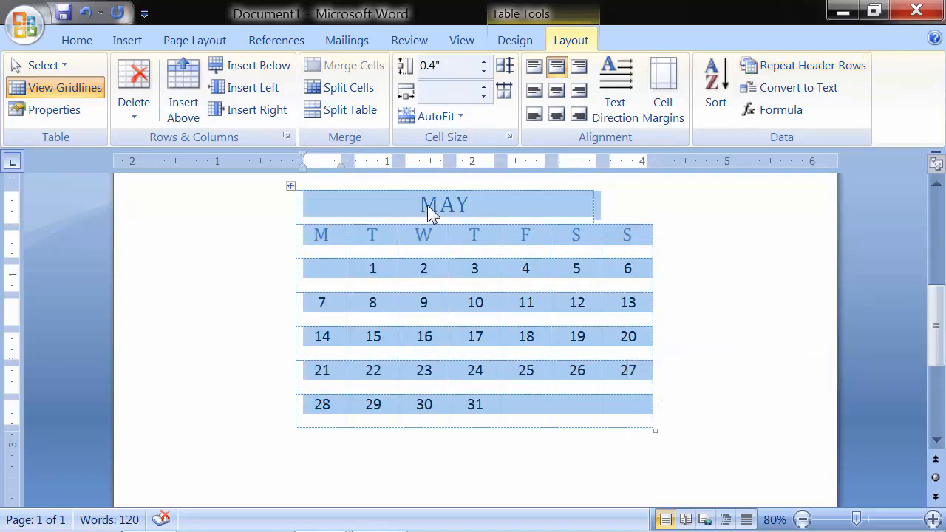
{"action": "left_click", "coordinate": [397, 276]}
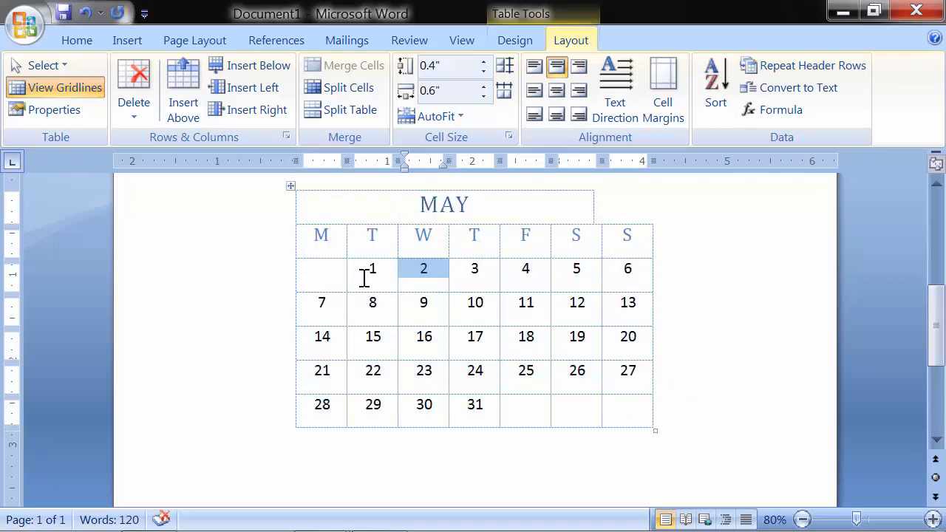
{"action": "left_click", "coordinate": [371, 276]}
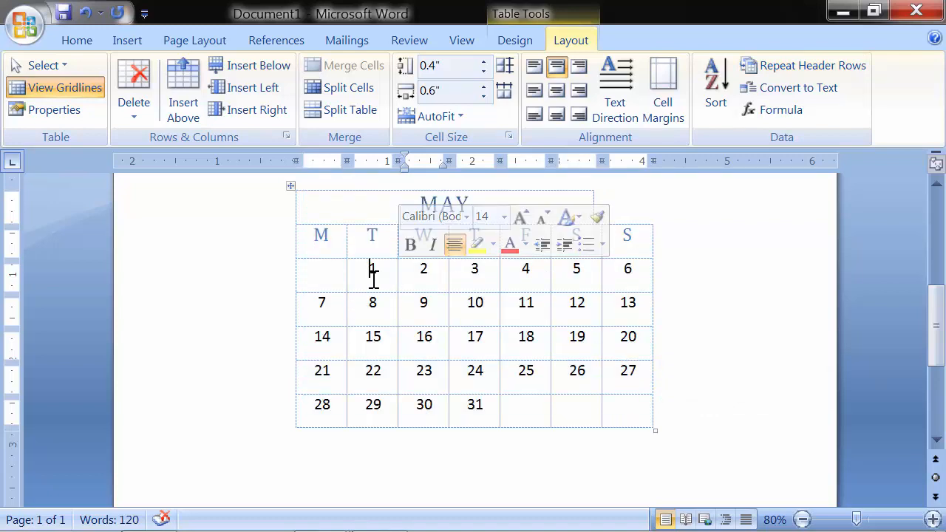
{"action": "left_click", "coordinate": [420, 268]}
{"action": "left_click", "coordinate": [469, 270]}
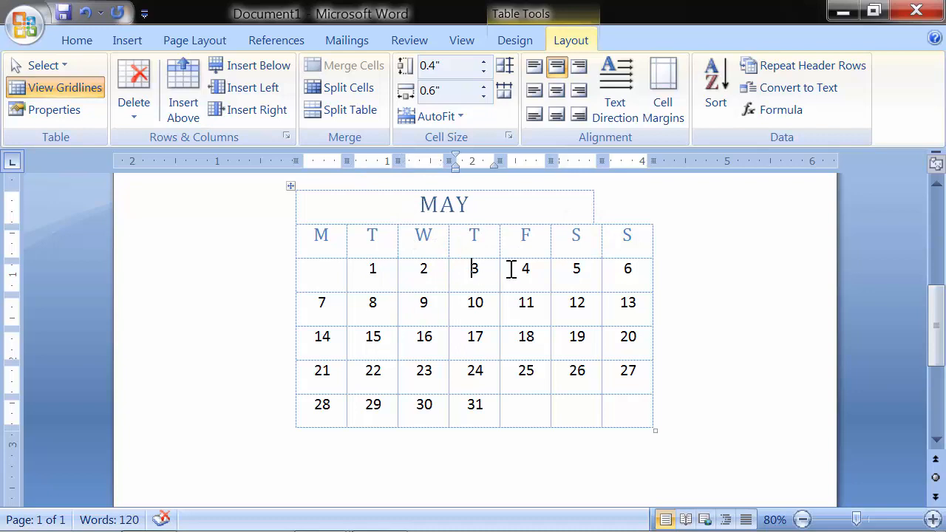
{"action": "left_click", "coordinate": [515, 269]}
{"action": "left_click", "coordinate": [367, 269]}
- Apply AutoFit Contents to the entire calendar table, including the MAY title row
{"action": "left_click_drag", "start_coordinate": [337, 212], "coordinate": [613, 424]}
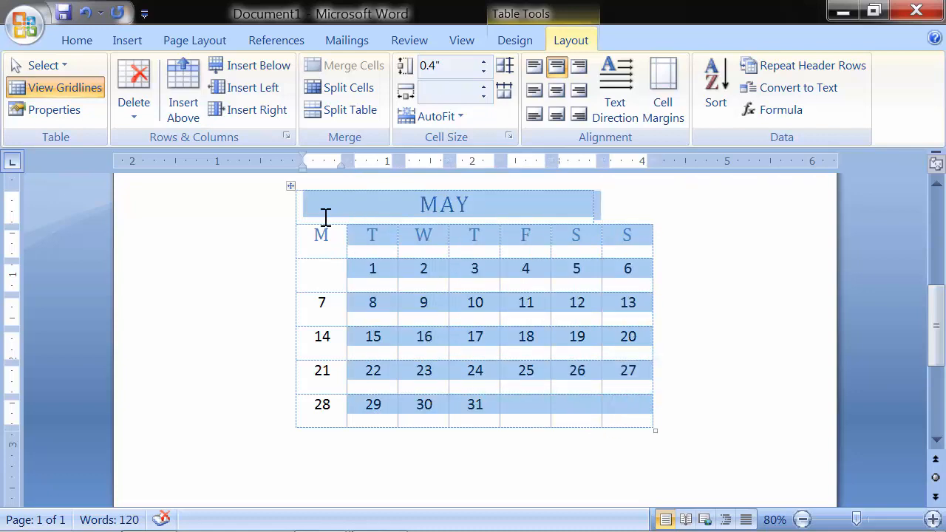
{"action": "left_click_drag", "start_coordinate": [322, 212], "coordinate": [618, 403]}
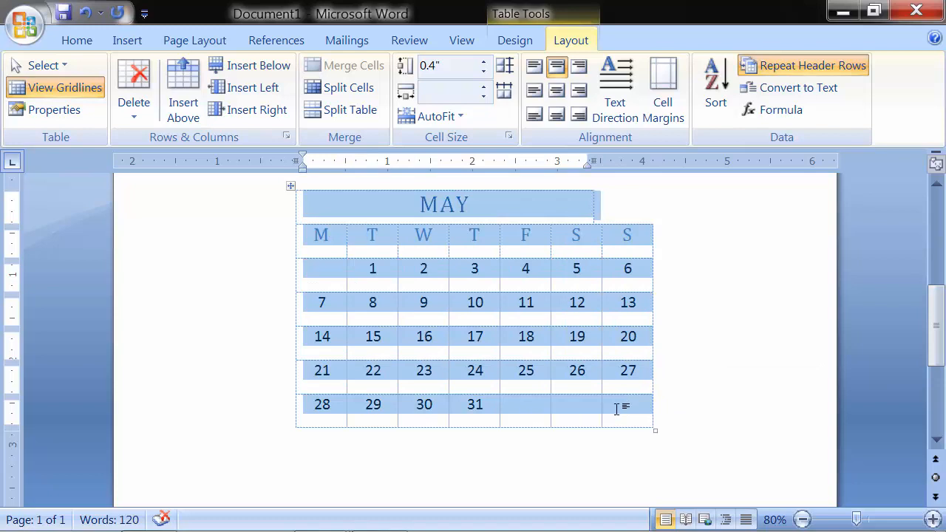
{"action": "left_click", "coordinate": [434, 116]}
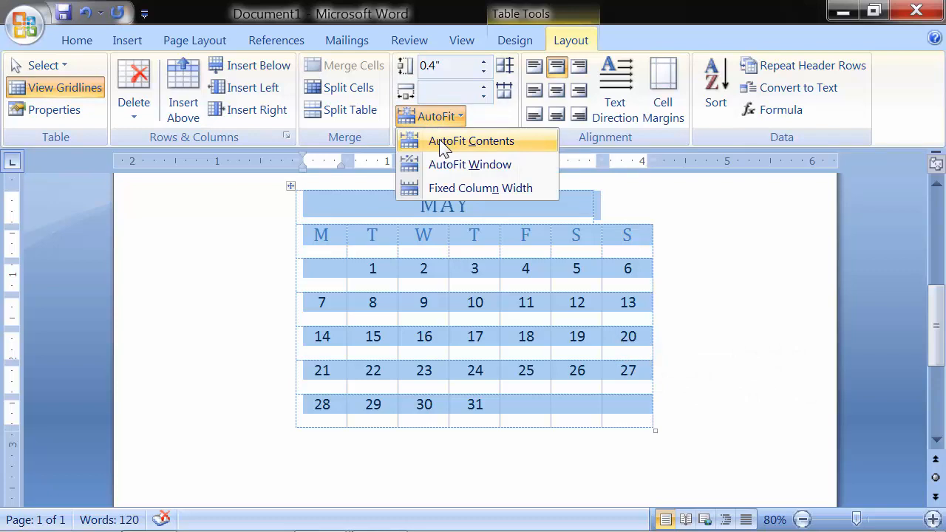
{"action": "left_click", "coordinate": [444, 142]}
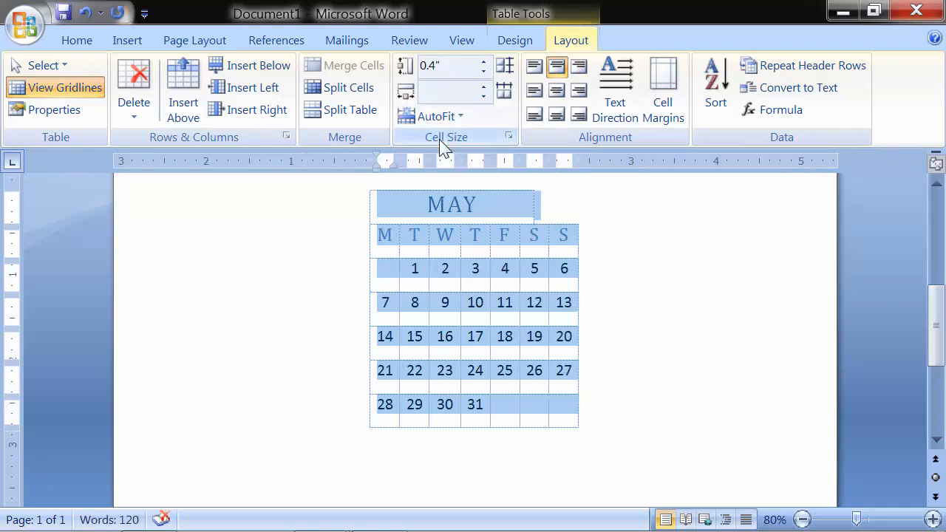
- Apply AutoFit Window with the weekday and date rows below the MAY title selected
{"action": "left_click", "coordinate": [411, 275]}
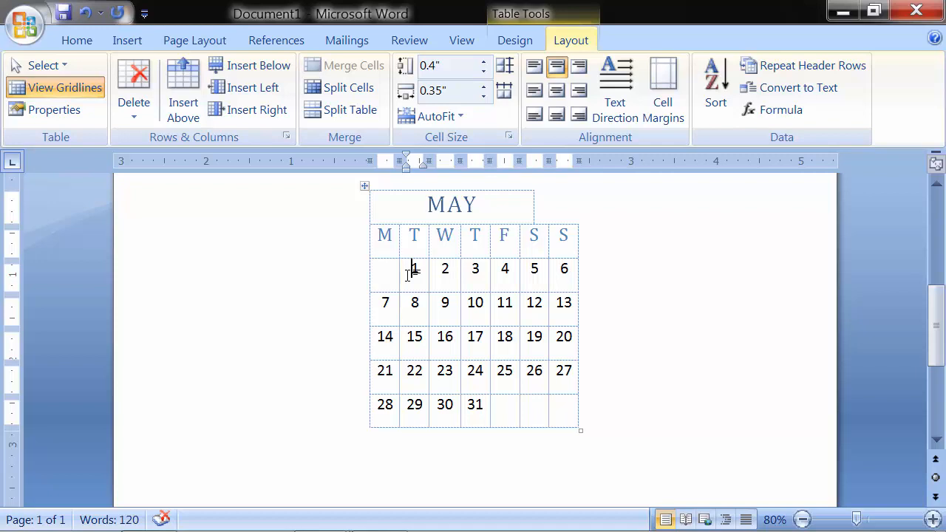
{"action": "left_click_drag", "start_coordinate": [380, 234], "coordinate": [567, 426]}
{"action": "left_click", "coordinate": [457, 117]}
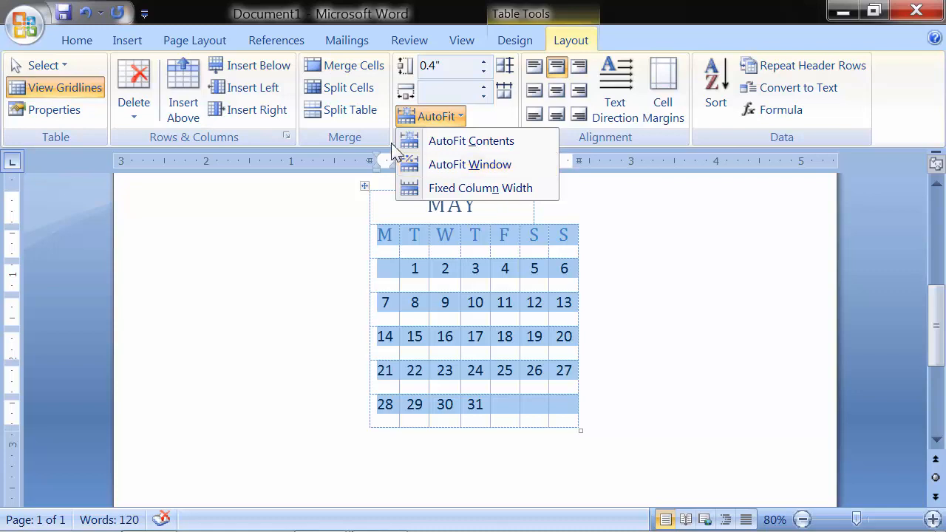
{"action": "left_click", "coordinate": [443, 165]}
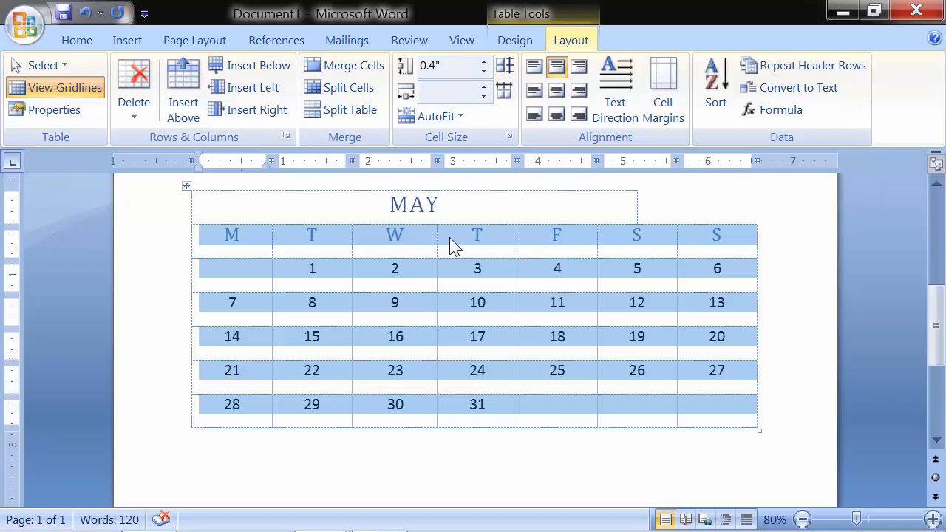
- Apply Fixed Column Width with the Thursday date cells from 3 to 31 selected
{"action": "left_click", "coordinate": [428, 117]}
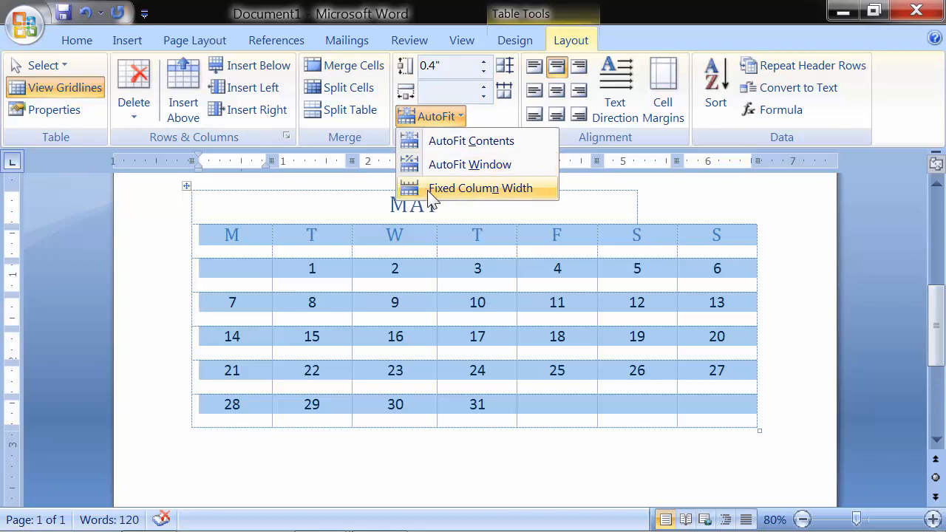
{"action": "left_click", "coordinate": [451, 262]}
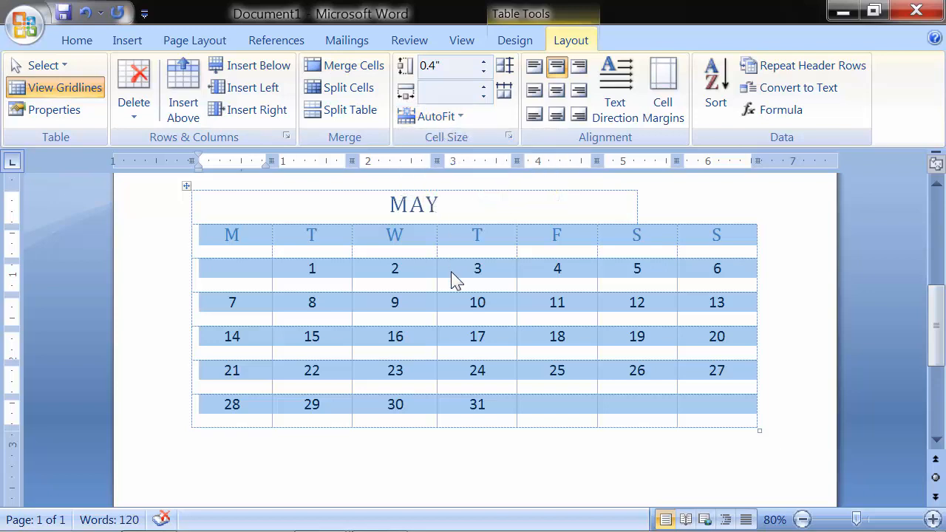
{"action": "left_click", "coordinate": [466, 275]}
{"action": "left_click_drag", "start_coordinate": [486, 266], "coordinate": [484, 416]}
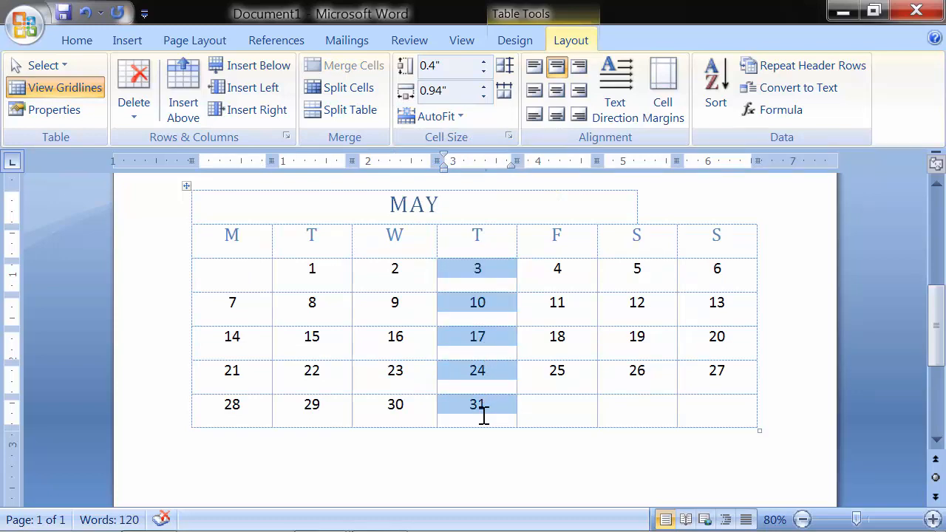
{"action": "left_click", "coordinate": [455, 120]}
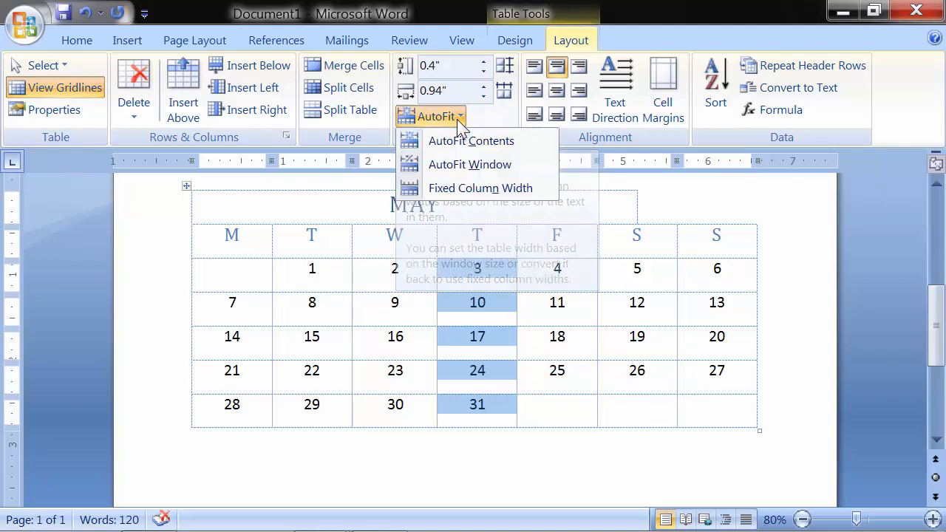
{"action": "left_click", "coordinate": [466, 188]}
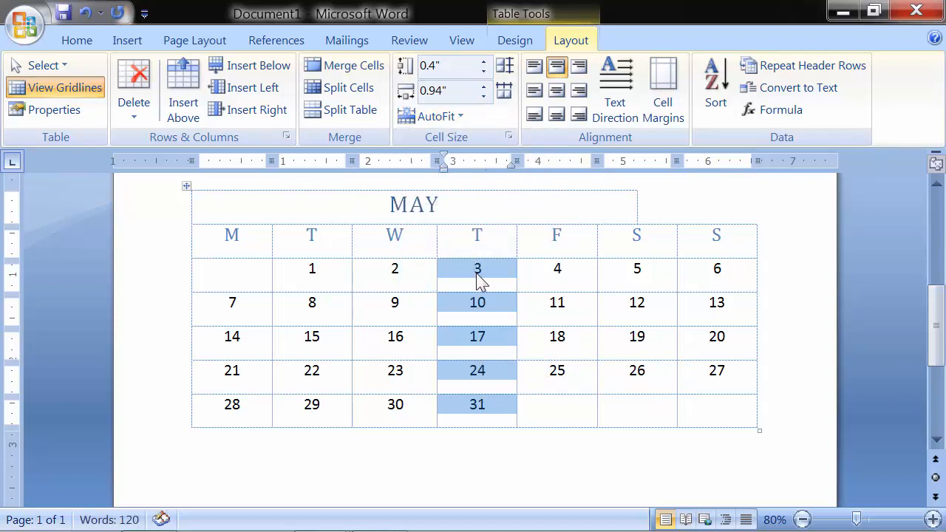
{"action": "left_click", "coordinate": [485, 271]}
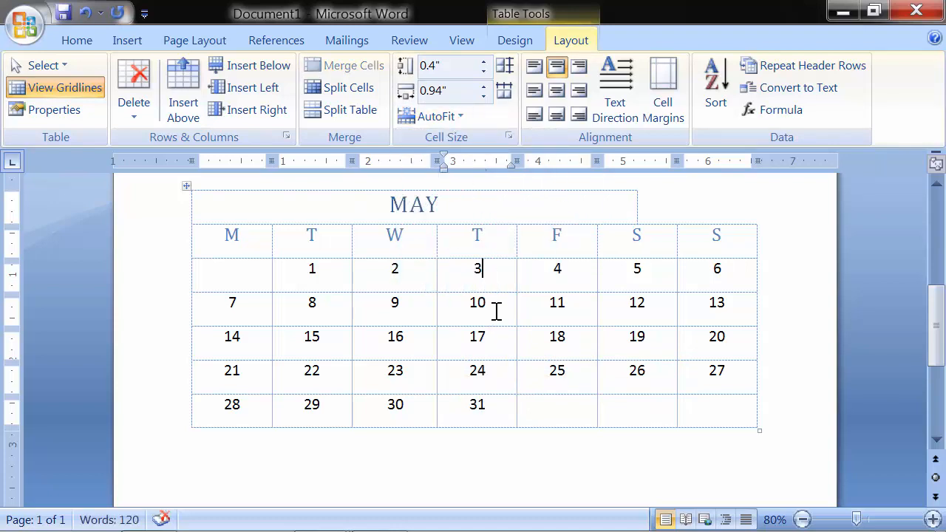
{"action": "type", "text": "4656"}
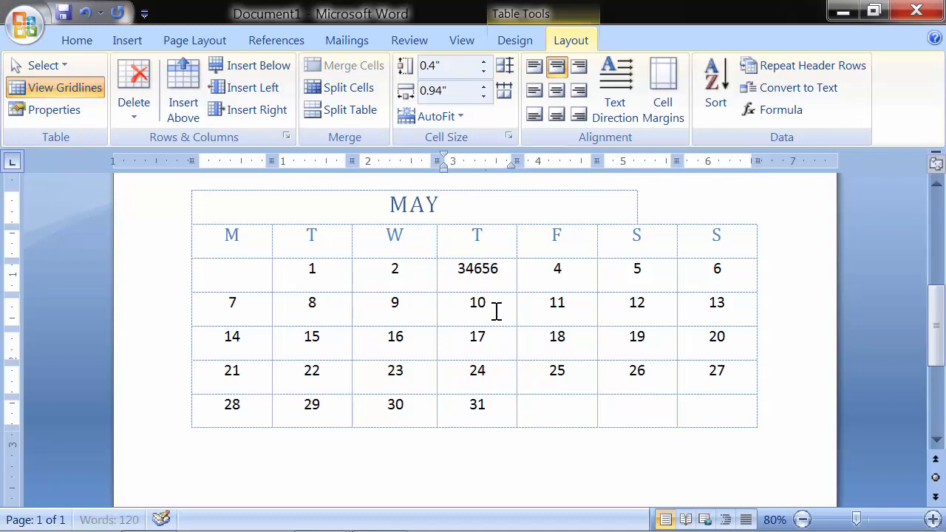
{"action": "type", "text": "575"}
{"action": "type", "text": "7"}
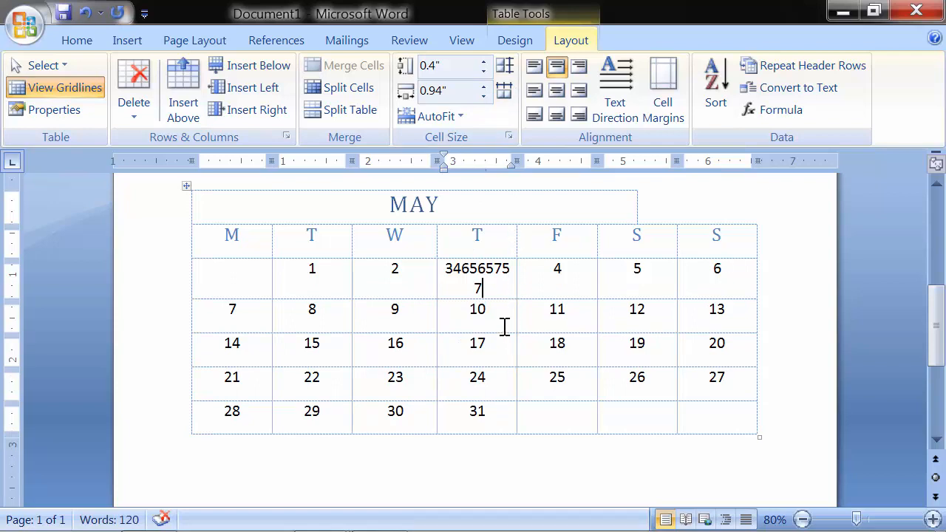
{"action": "left_click", "coordinate": [440, 116]}
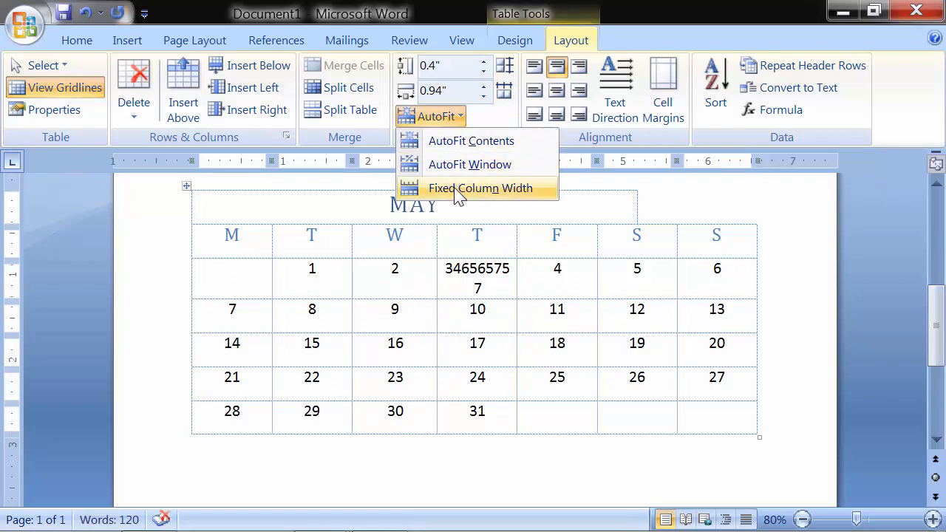
{"action": "left_click", "coordinate": [494, 286]}
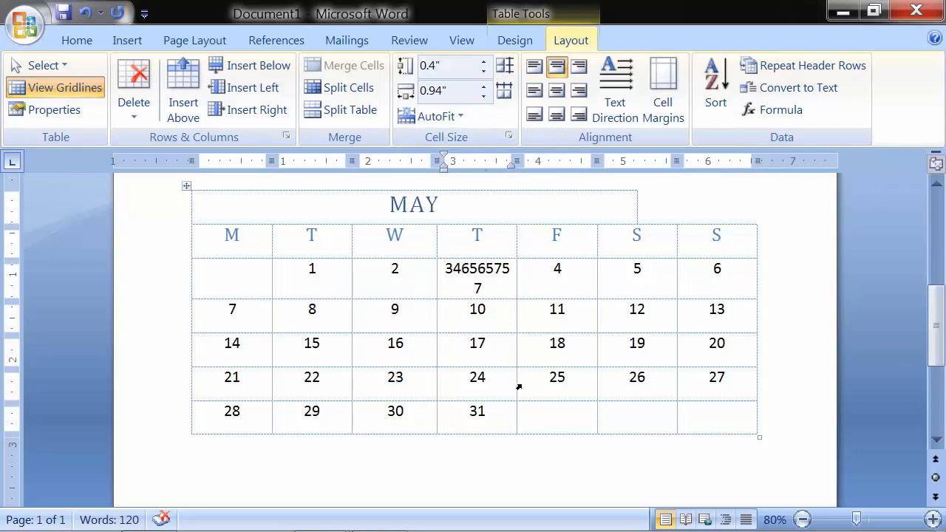
{"action": "left_click", "coordinate": [484, 290]}
{"action": "type", "text": "575757"}
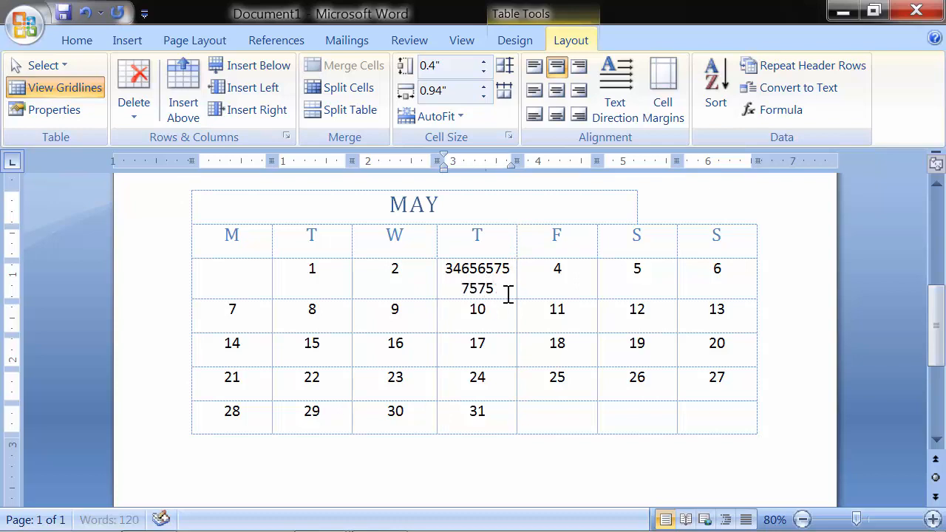
{"action": "type", "text": "575"}
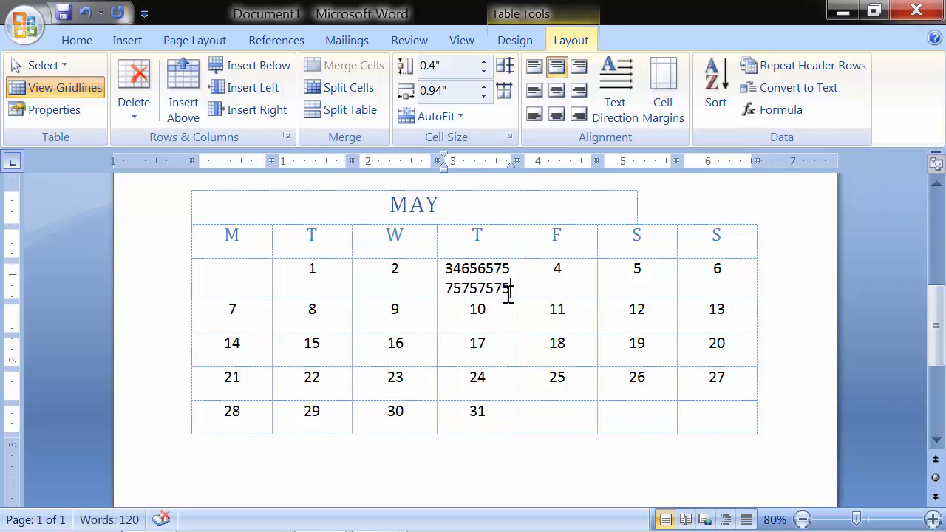
{"action": "type", "text": "6676777"}
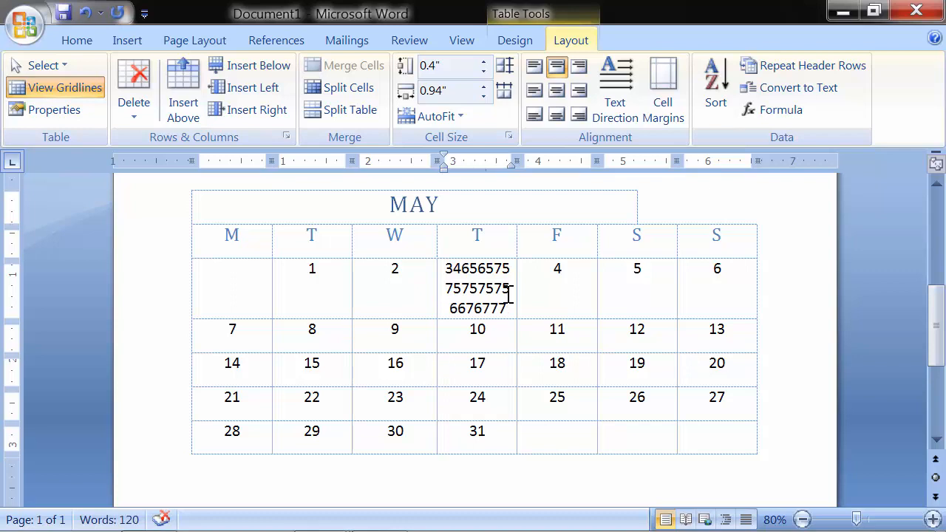
{"action": "left_click", "coordinate": [563, 273]}
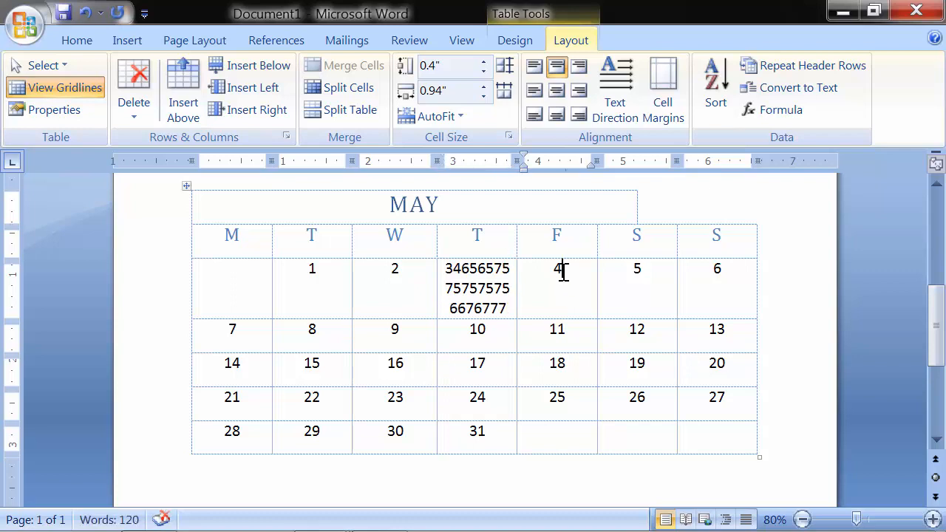
{"action": "type", "text": "787878"}
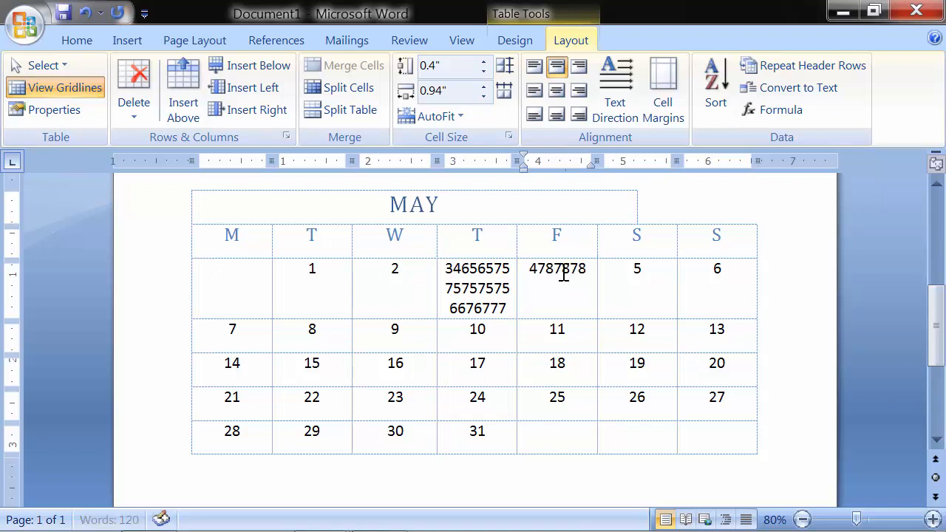
{"action": "type", "text": "7888"}
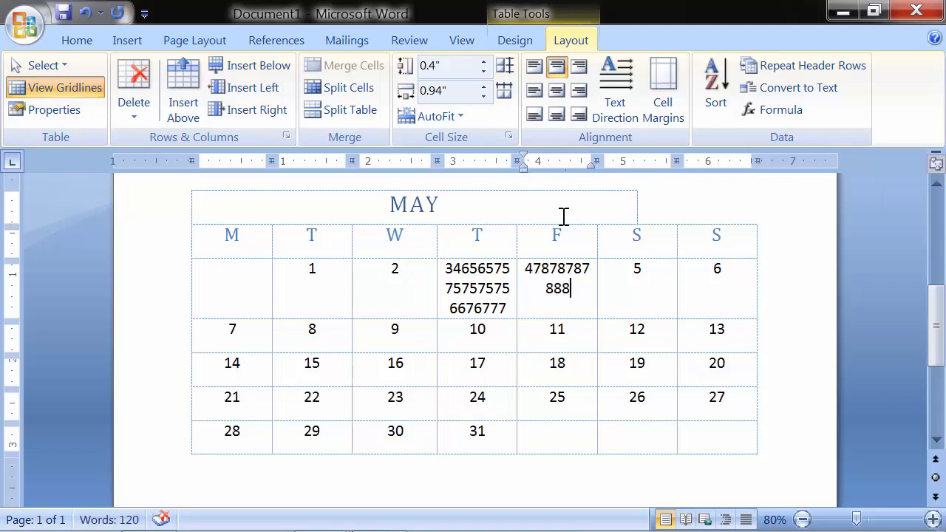
{"action": "left_click", "coordinate": [625, 272]}
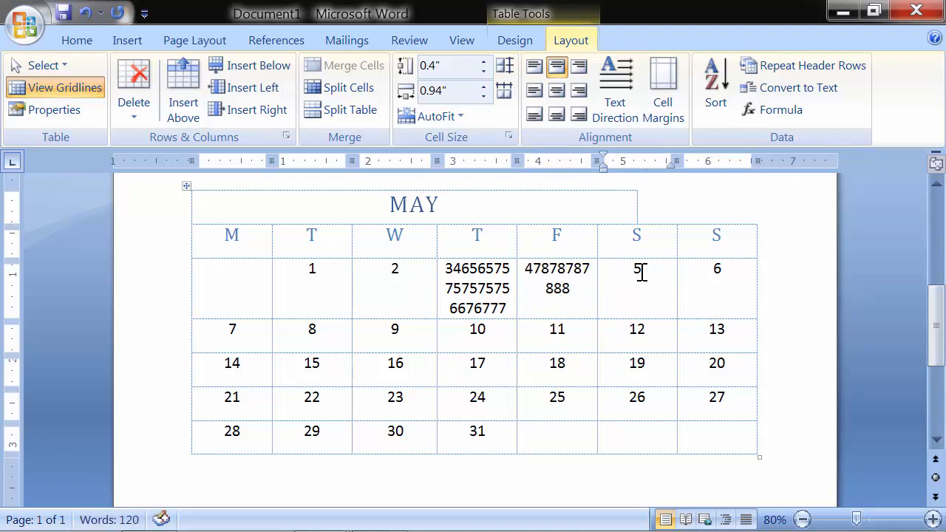
{"action": "left_click_drag", "start_coordinate": [642, 324], "coordinate": [637, 432]}
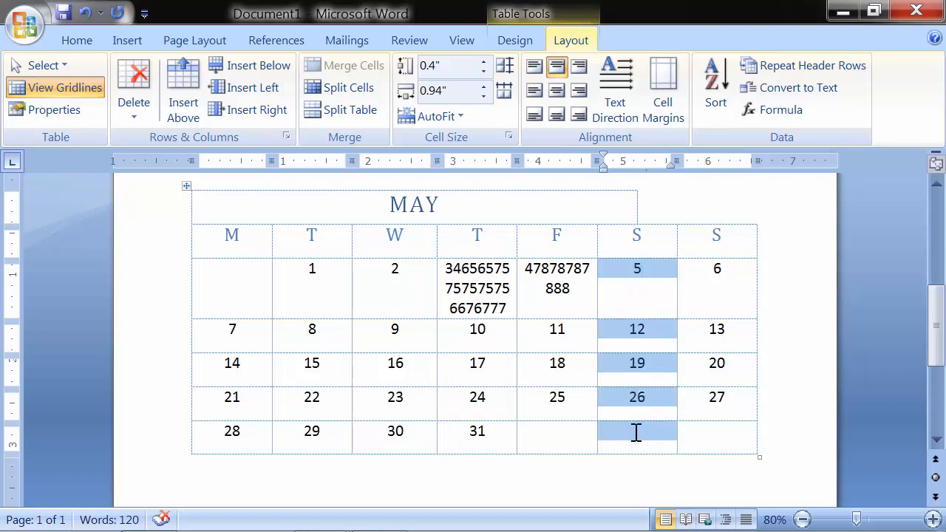
{"action": "left_click", "coordinate": [458, 117]}
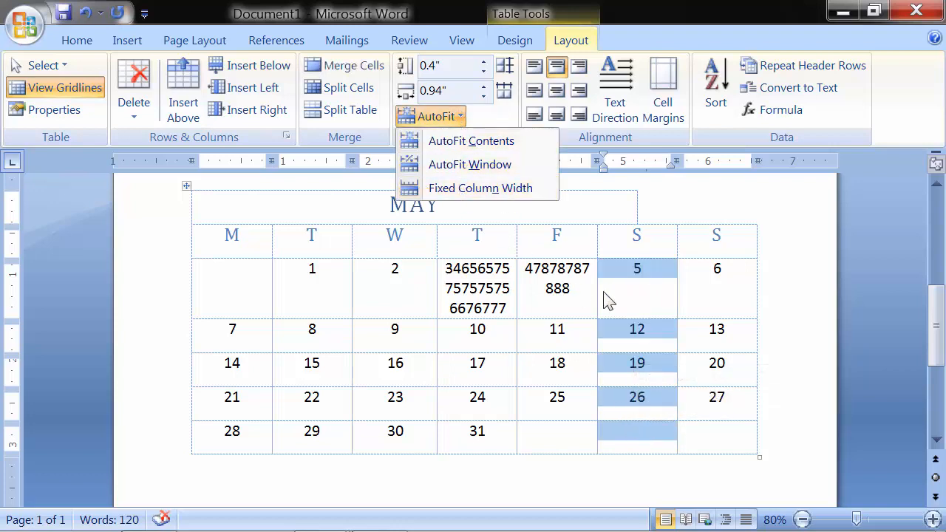
{"action": "key", "text": "Escape"}
{"action": "left_click", "coordinate": [648, 283]}
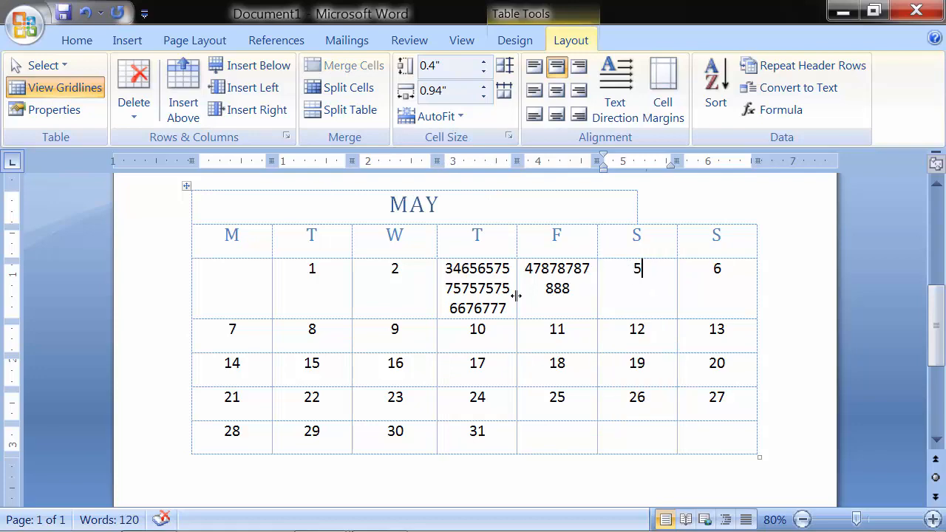
- Insert a new table with three columns and two rows below the May calendar
{"action": "scroll", "coordinate": [513, 311], "scroll_direction": "down", "scroll_amount": 4}
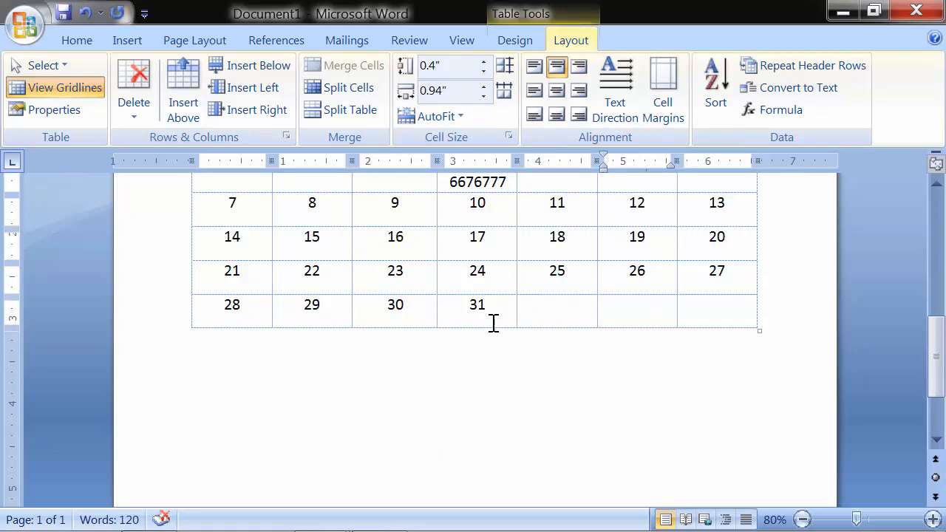
{"action": "left_click", "coordinate": [205, 331]}
{"action": "left_click", "coordinate": [127, 40]}
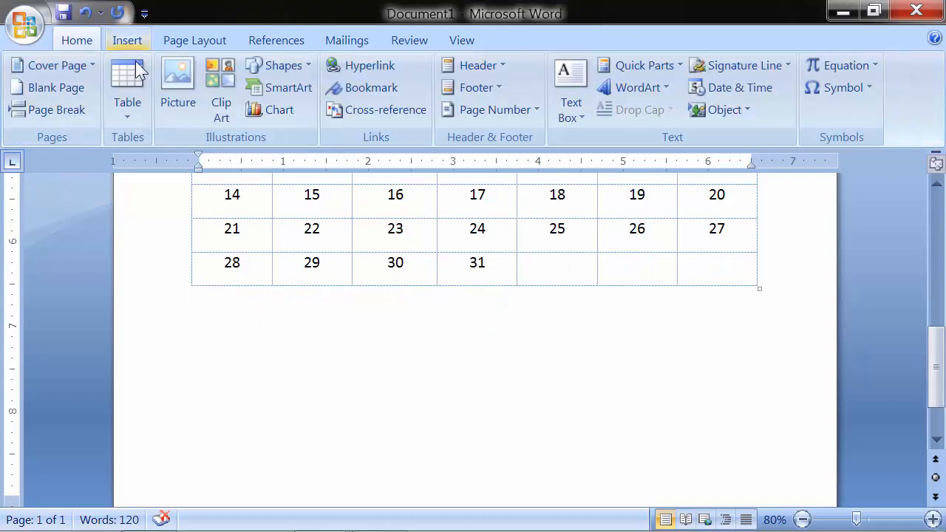
{"action": "left_click", "coordinate": [135, 114]}
{"action": "left_click", "coordinate": [184, 201]}
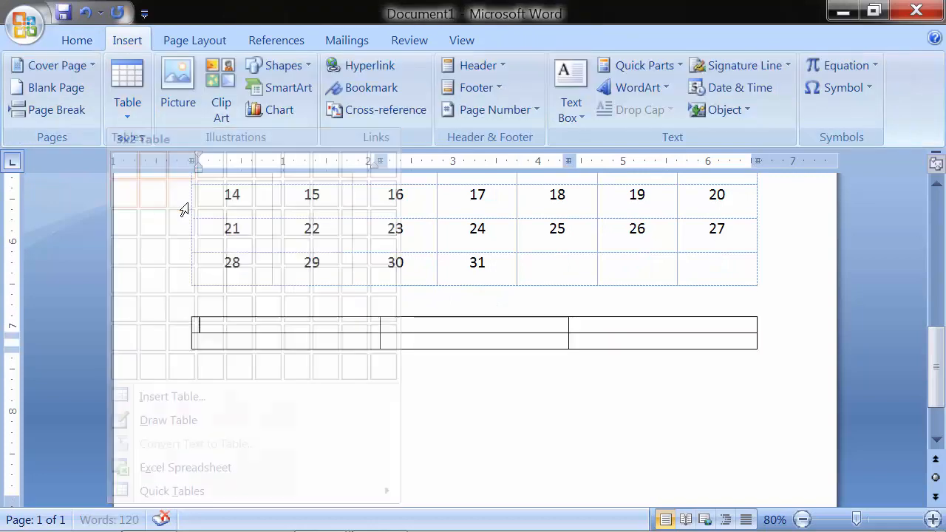
{"action": "left_click", "coordinate": [404, 327]}
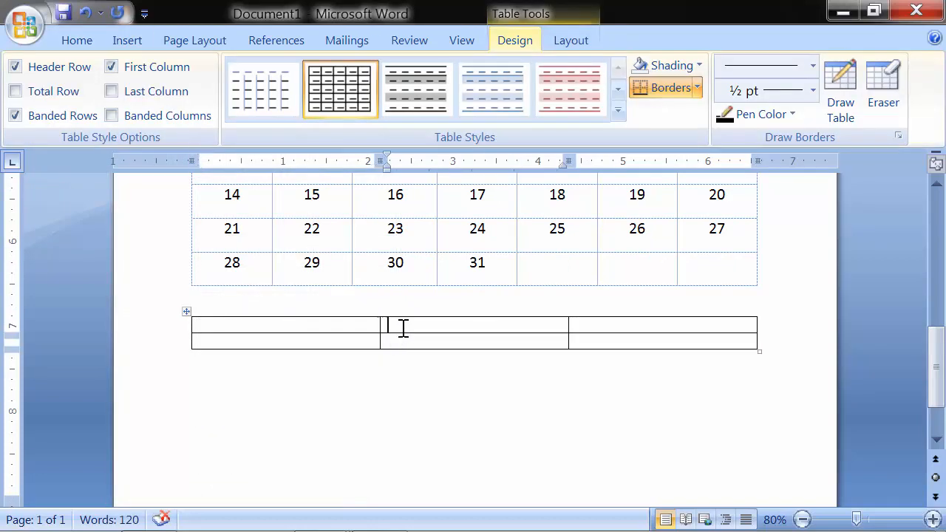
{"action": "type", "text": "456547654"}
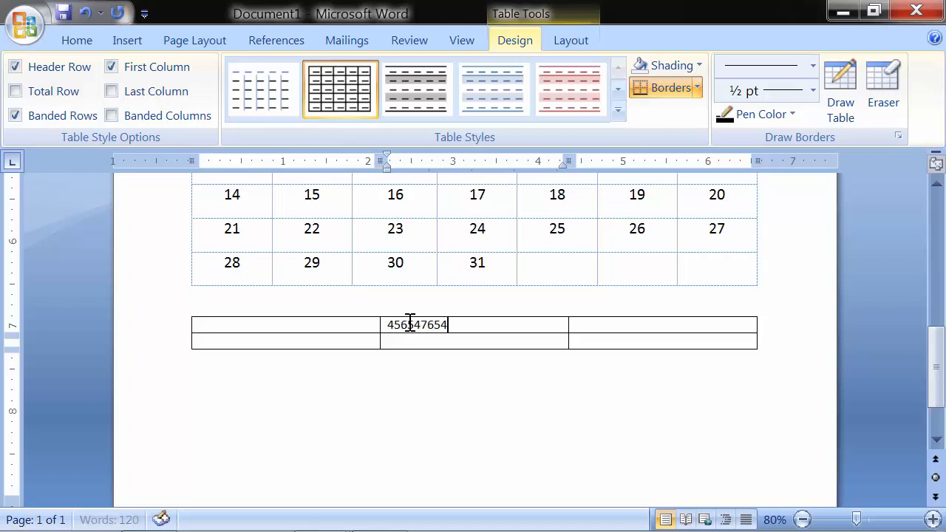
{"action": "type", "text": "77547457457457457"}
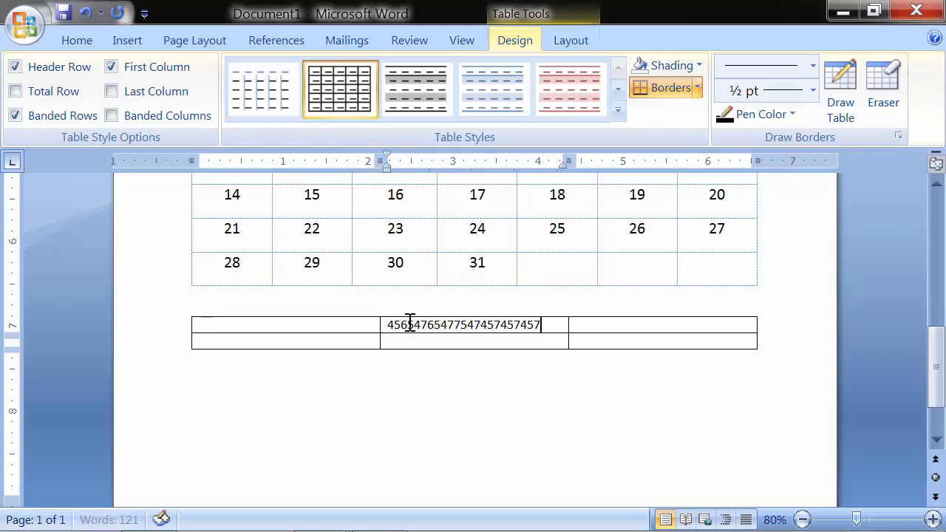
{"action": "type", "text": "4574574574745747"}
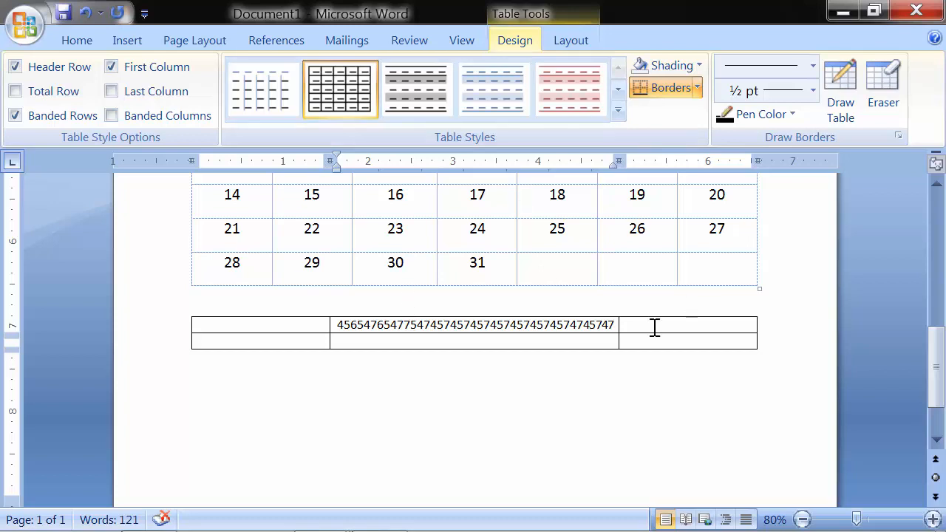
- Apply Fixed Column Width with both cells of the new table's first column selected
{"action": "left_click_drag", "start_coordinate": [312, 328], "coordinate": [306, 343]}
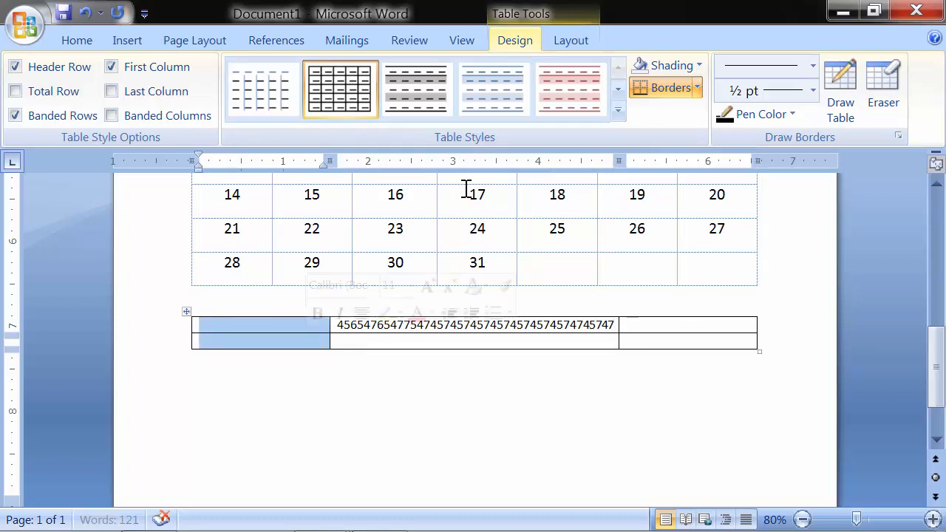
{"action": "left_click", "coordinate": [568, 41]}
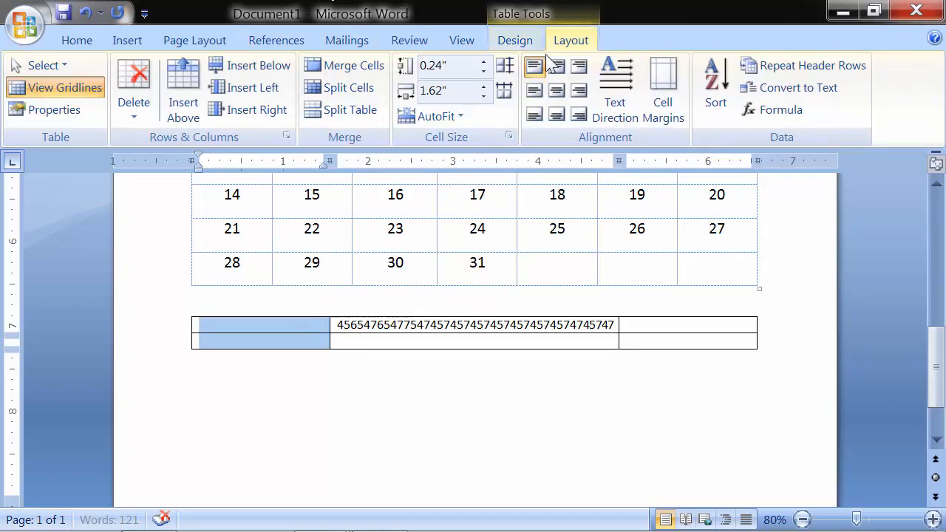
{"action": "left_click", "coordinate": [437, 117]}
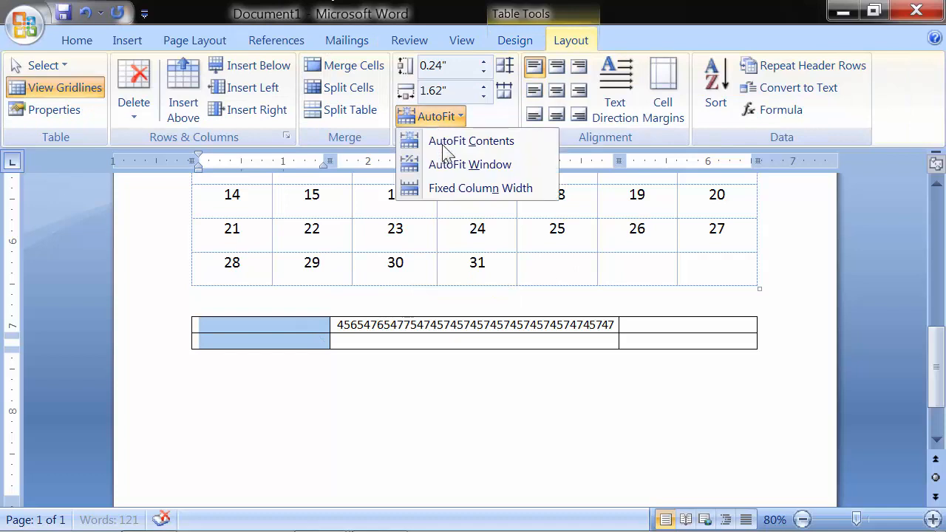
{"action": "left_click", "coordinate": [433, 190]}
- Enter an unbroken digit string beginning 565656 and ending in repeated 6s in the new table's first cell, long enough to wrap within the column
{"action": "left_click", "coordinate": [298, 324]}
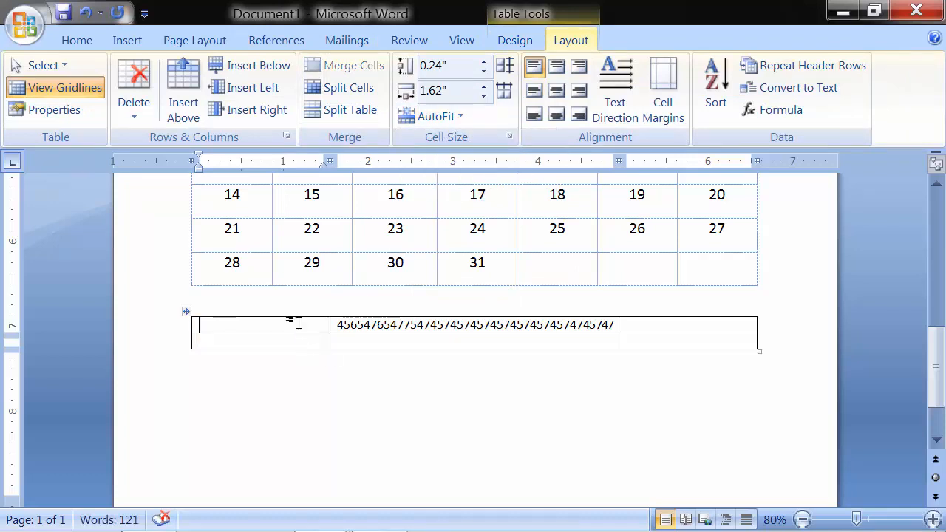
{"action": "type", "text": "565"}
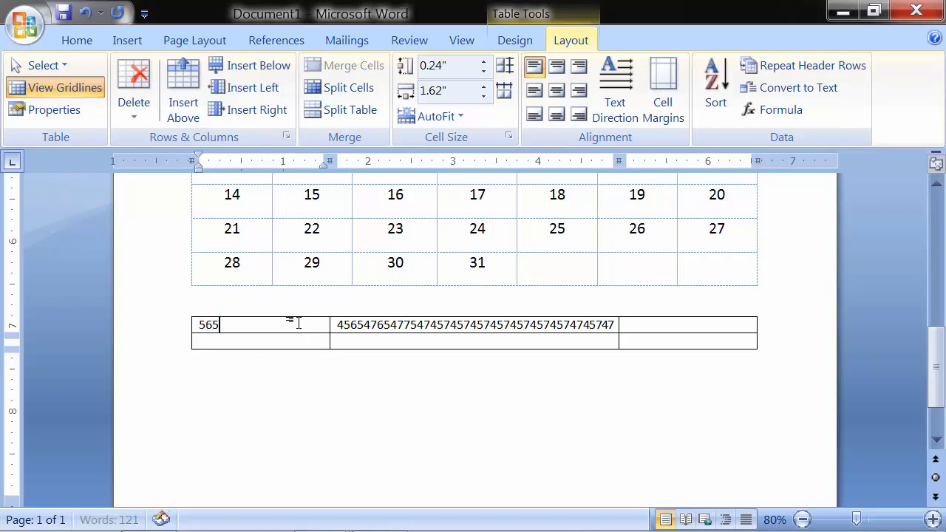
{"action": "type", "text": "656565656565656"}
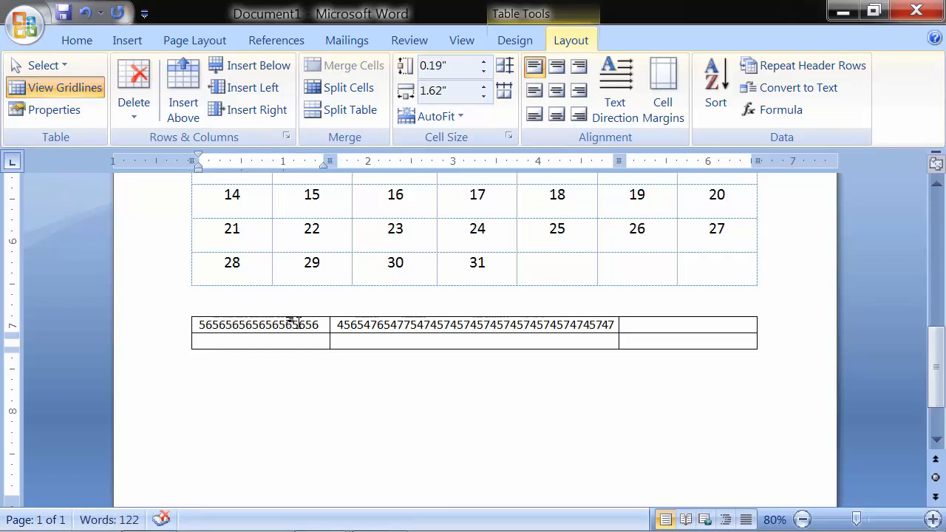
{"action": "type", "text": "66"}
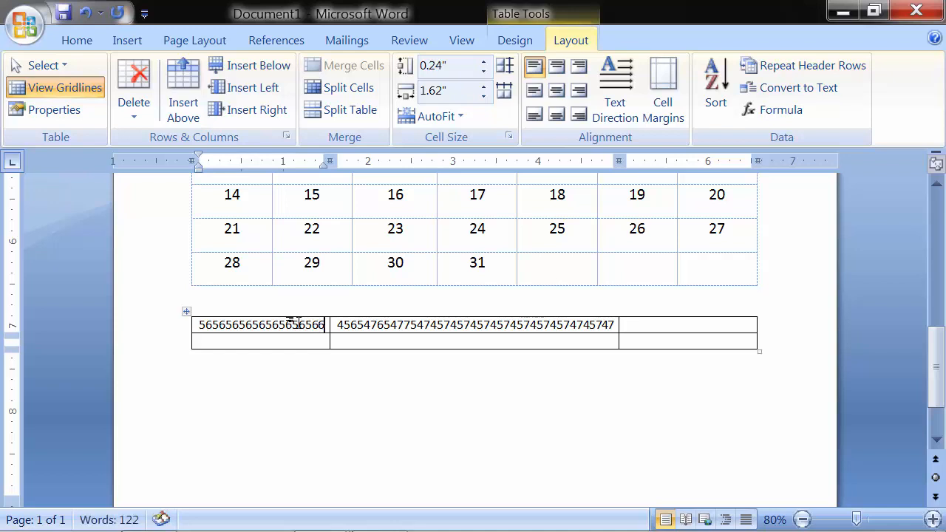
{"action": "type", "text": "666666"}
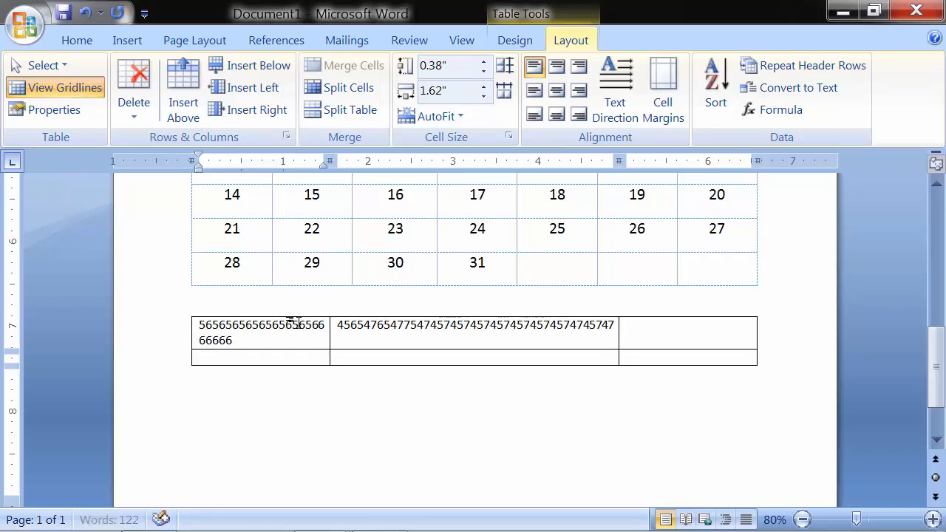
{"action": "type", "text": "66666666"}
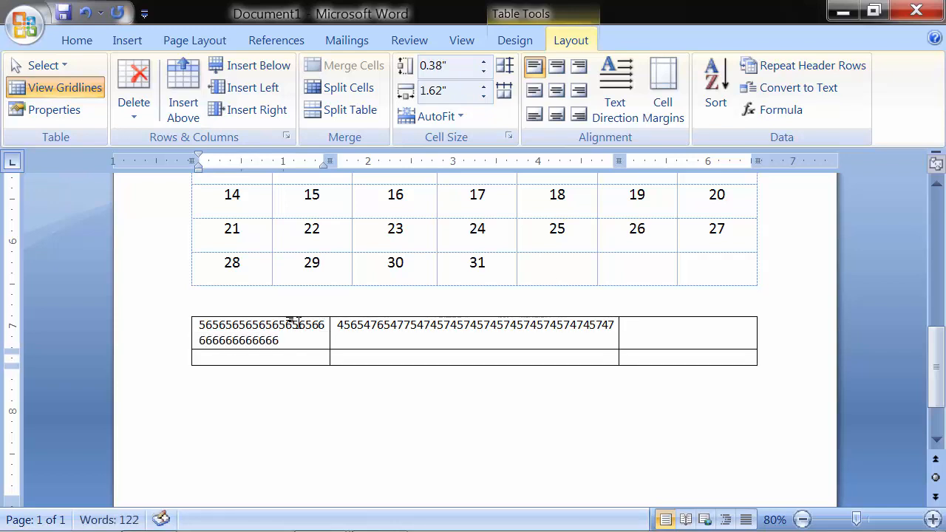
{"action": "type", "text": "66666"}
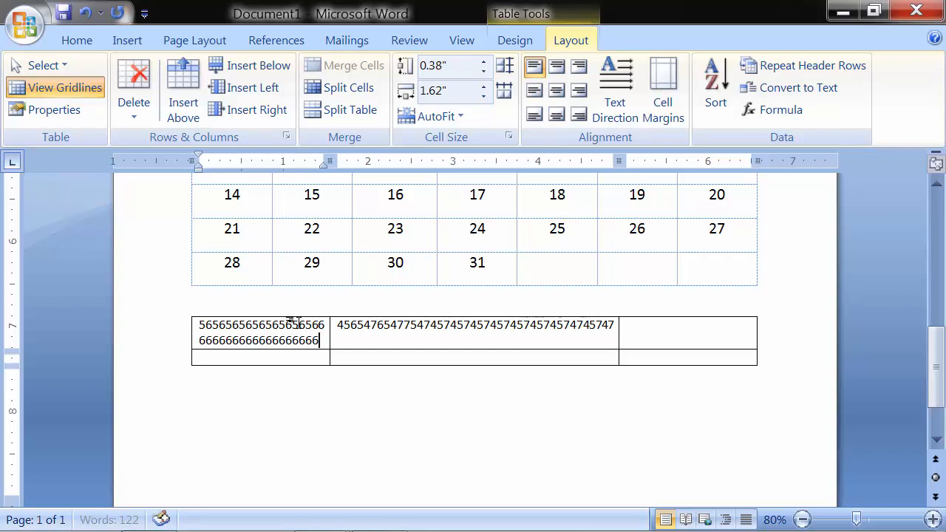
- Open the AutoFit options for the new table
{"action": "left_click", "coordinate": [440, 118]}
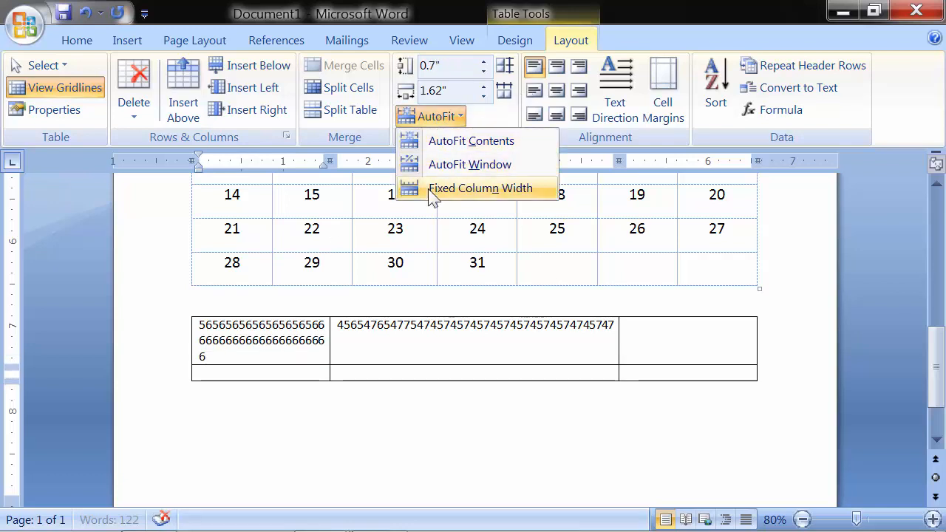